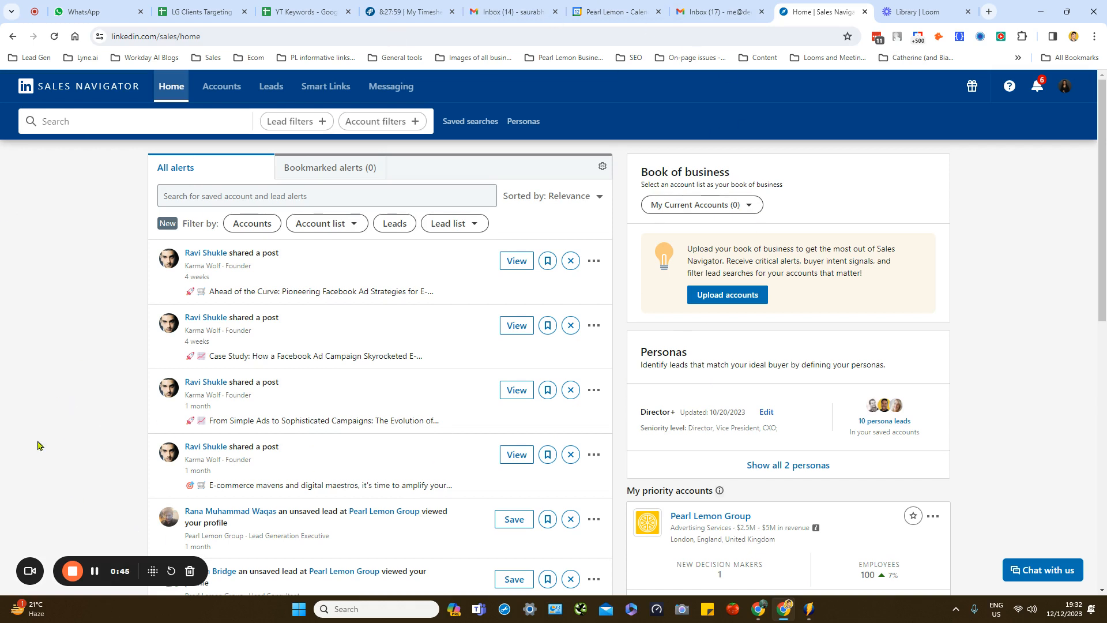
Open the full set of lead filters and look through all the available filter categories.
{"action": "left_click", "coordinate": [166, 95]}
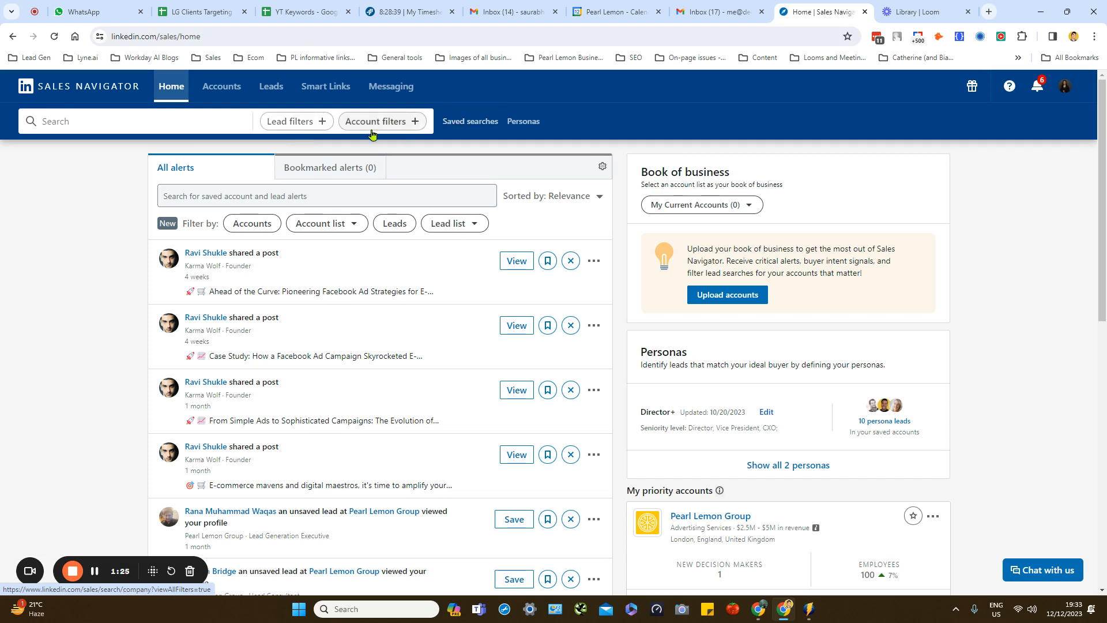
{"action": "left_click", "coordinate": [291, 122]}
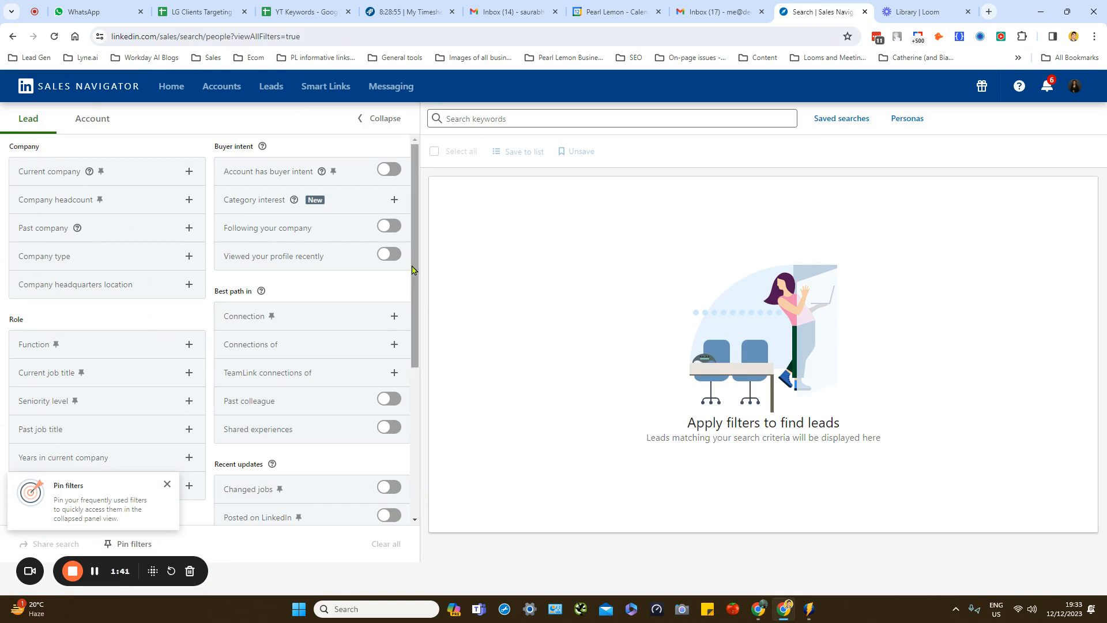
{"action": "left_click_drag", "start_coordinate": [412, 282], "coordinate": [413, 444]}
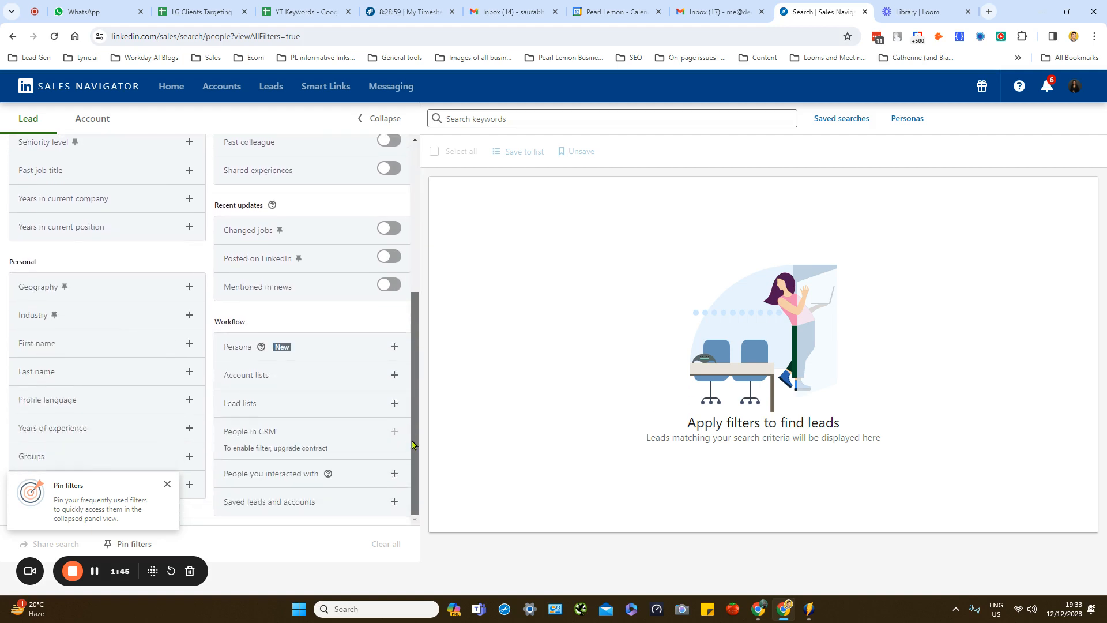
{"action": "left_click_drag", "start_coordinate": [412, 444], "coordinate": [321, 195]}
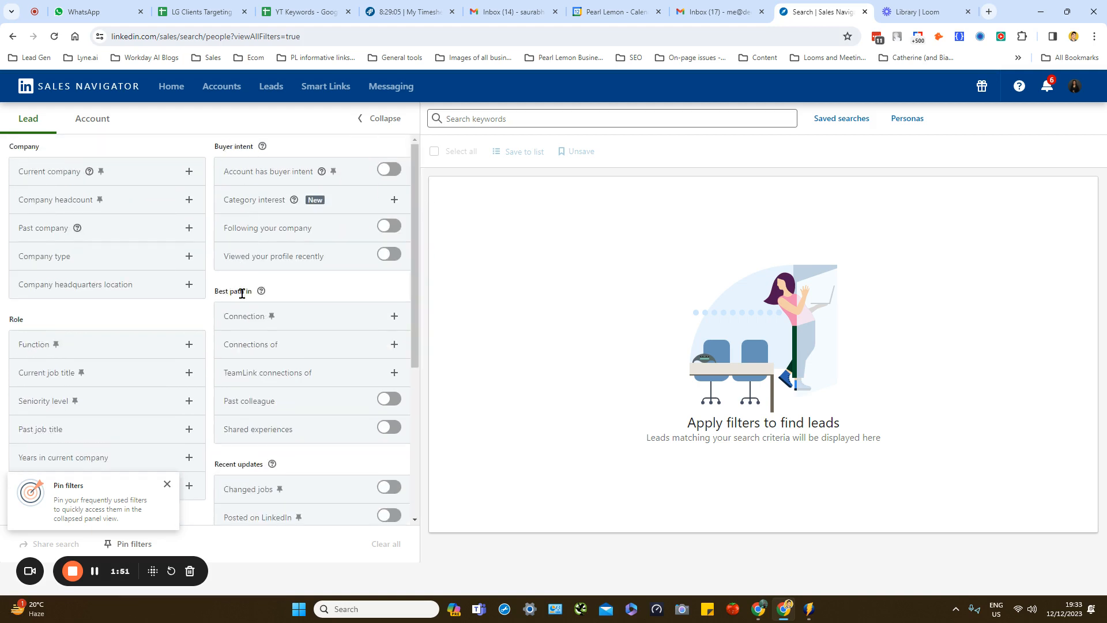
{"action": "left_click_drag", "start_coordinate": [414, 323], "coordinate": [422, 501]}
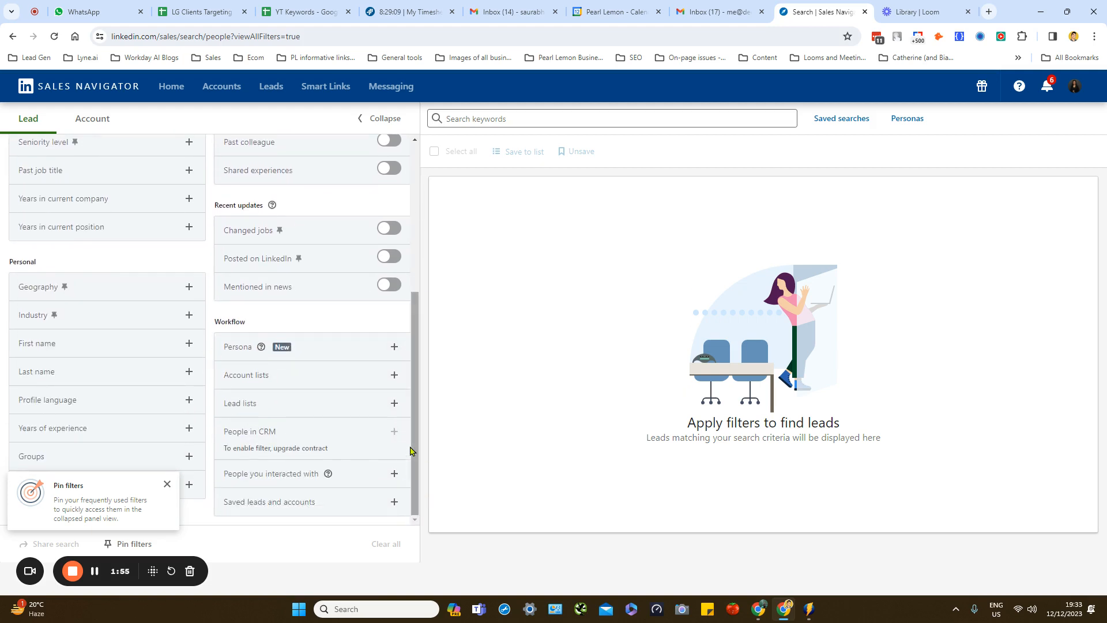
{"action": "left_click_drag", "start_coordinate": [411, 450], "coordinate": [412, 228]}
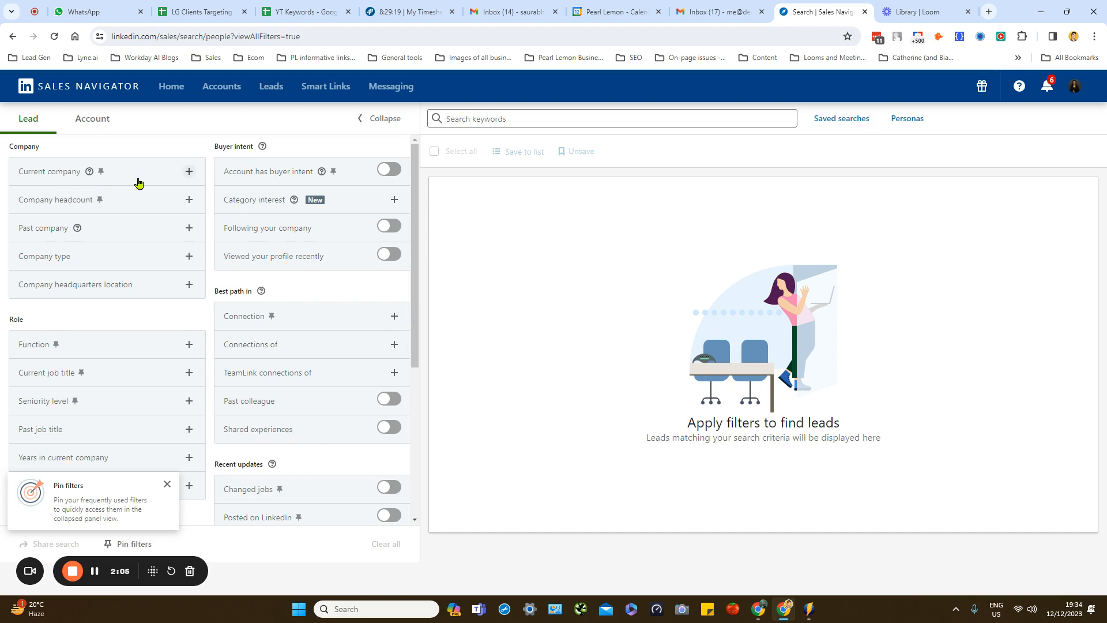
Filter leads by including Pearl Lemon Group as the current company, and check the number of results.
{"action": "left_click", "coordinate": [187, 172]}
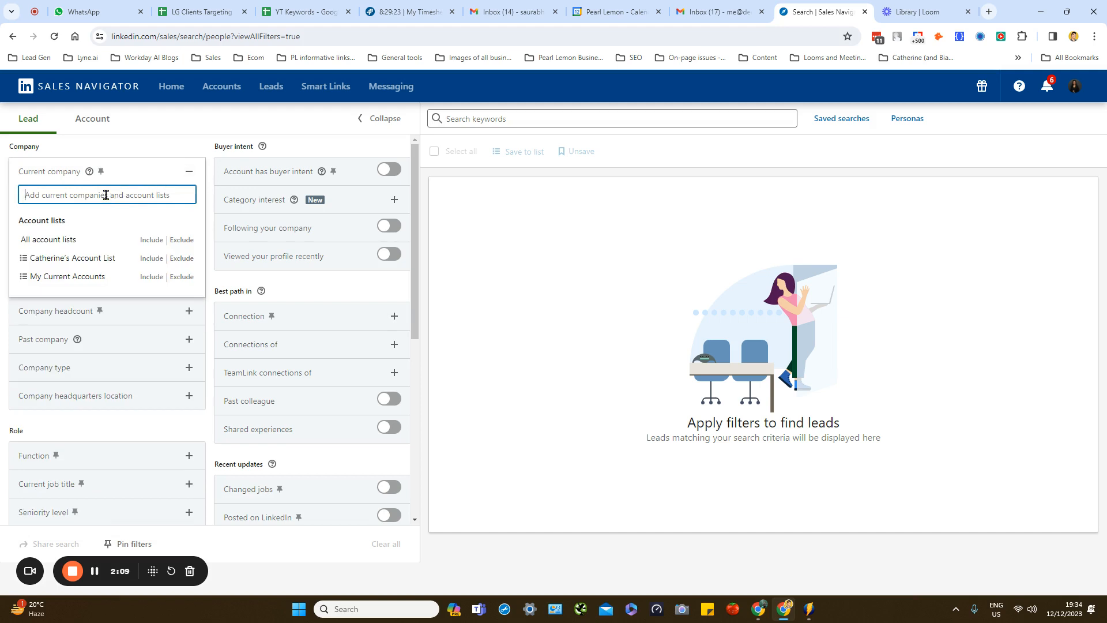
{"action": "type", "text": "Pearl Lemon"}
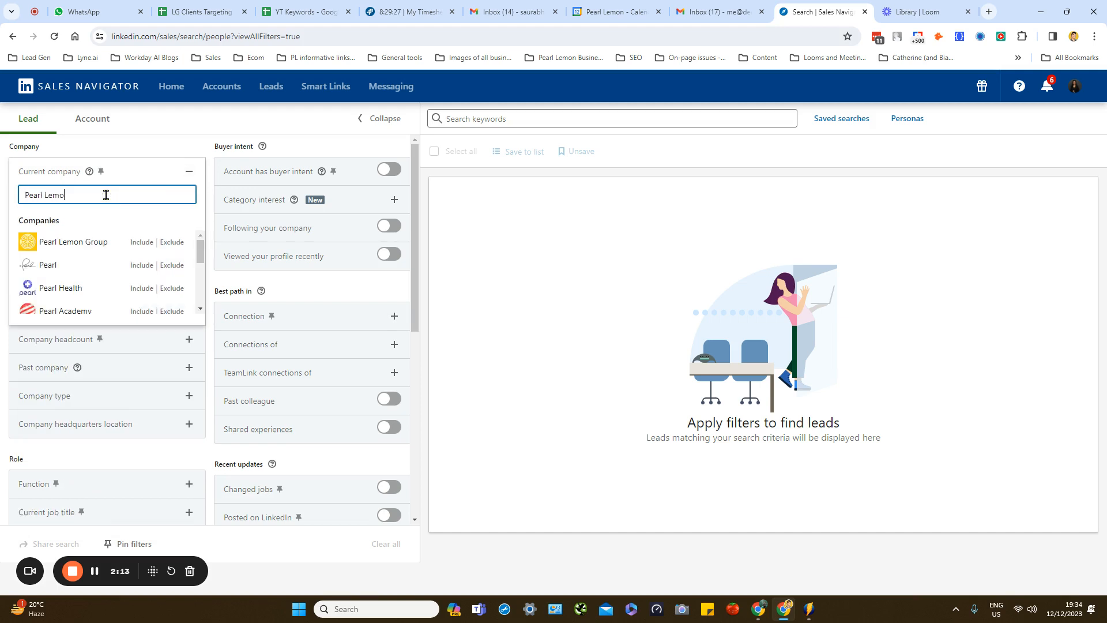
{"action": "left_click", "coordinate": [142, 242]}
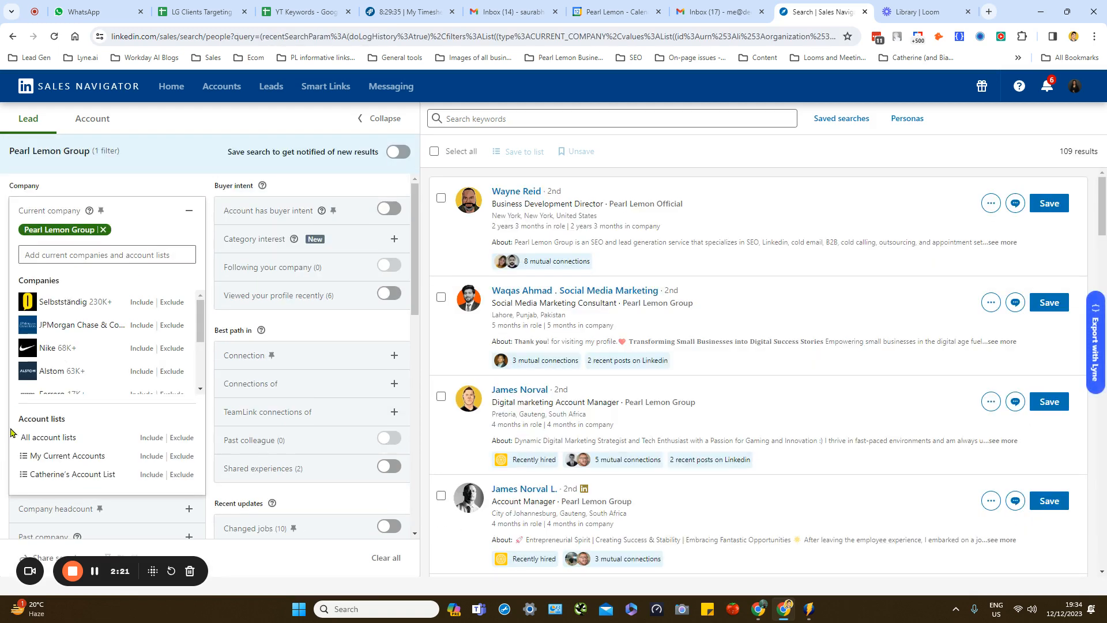
{"action": "left_click", "coordinate": [2, 264]}
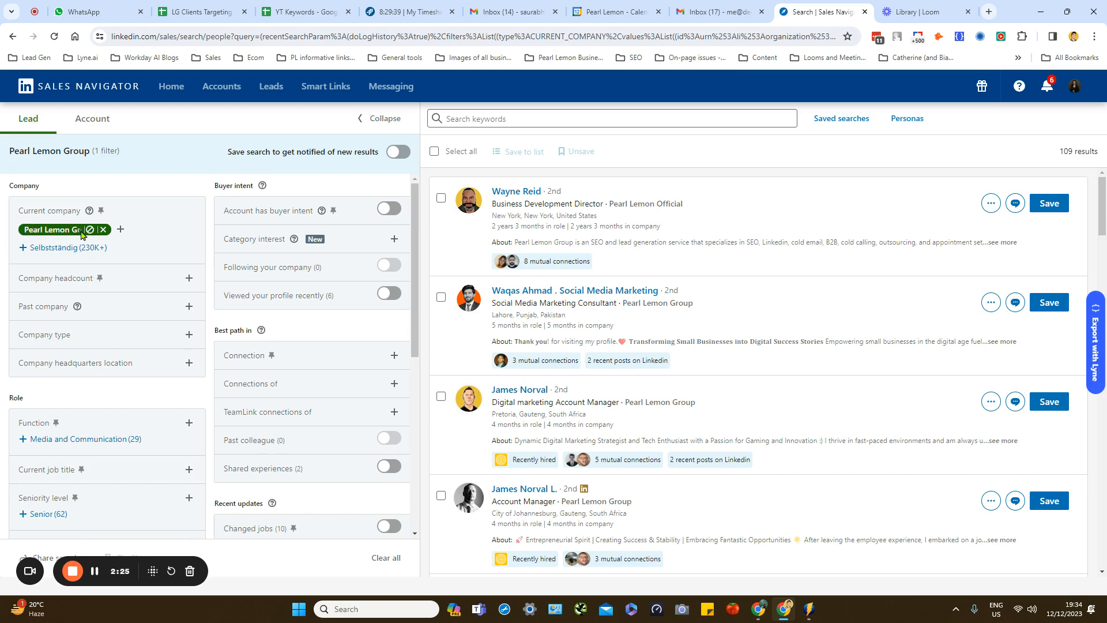
{"action": "left_click_drag", "start_coordinate": [1058, 151], "coordinate": [1101, 153]}
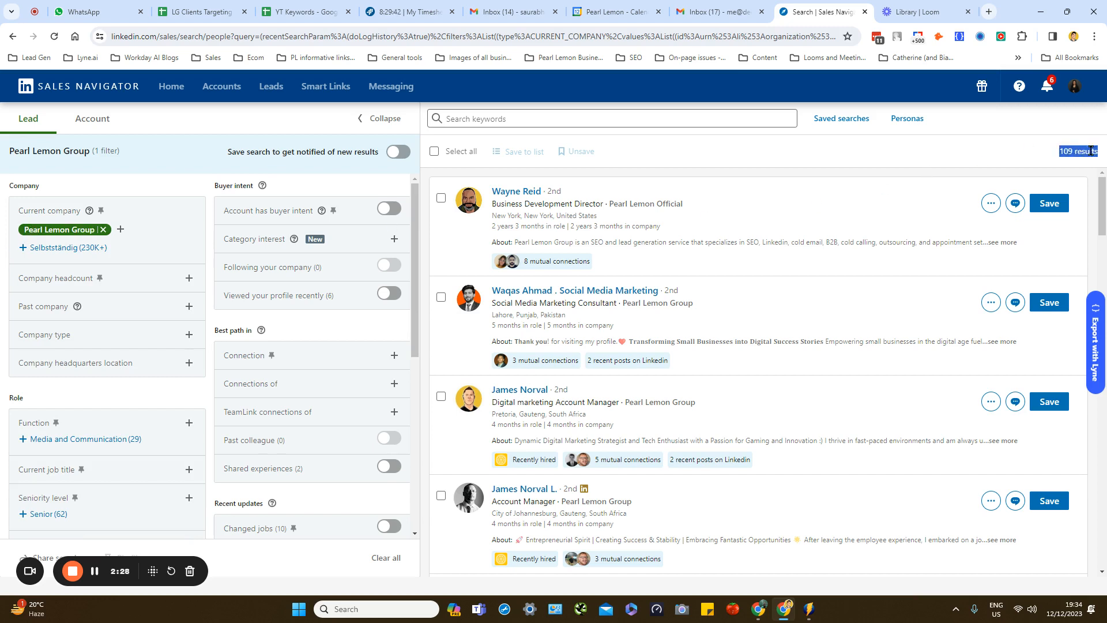
{"action": "left_click", "coordinate": [1, 402]}
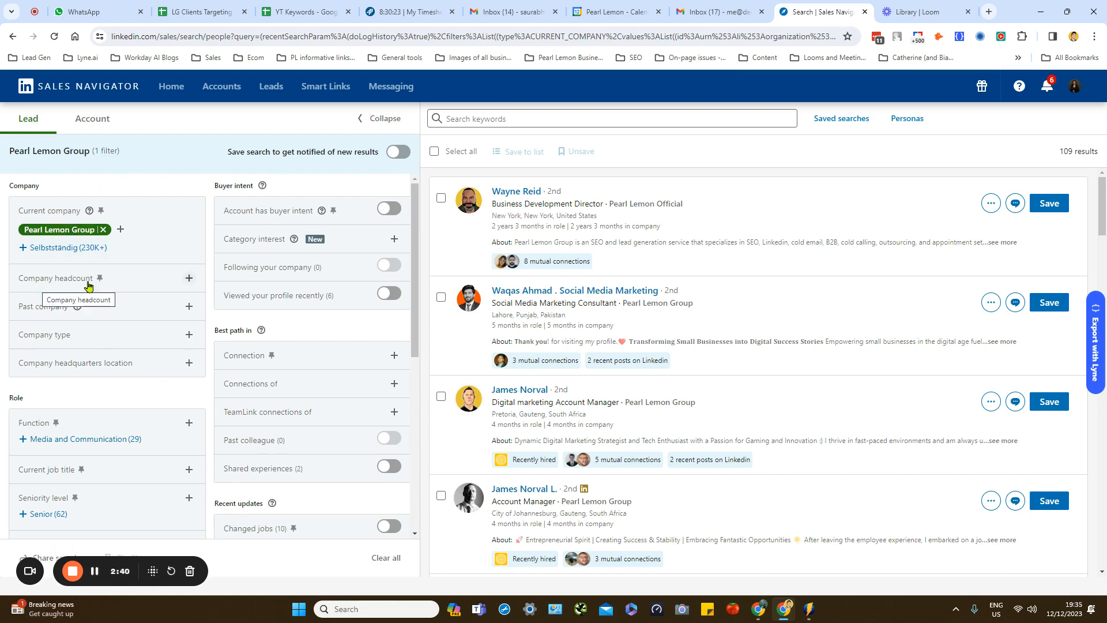
Remove the Pearl Lemon Group filter, set the company headcount to 51-200 instead, and check the number of results.
{"action": "left_click", "coordinate": [190, 280]}
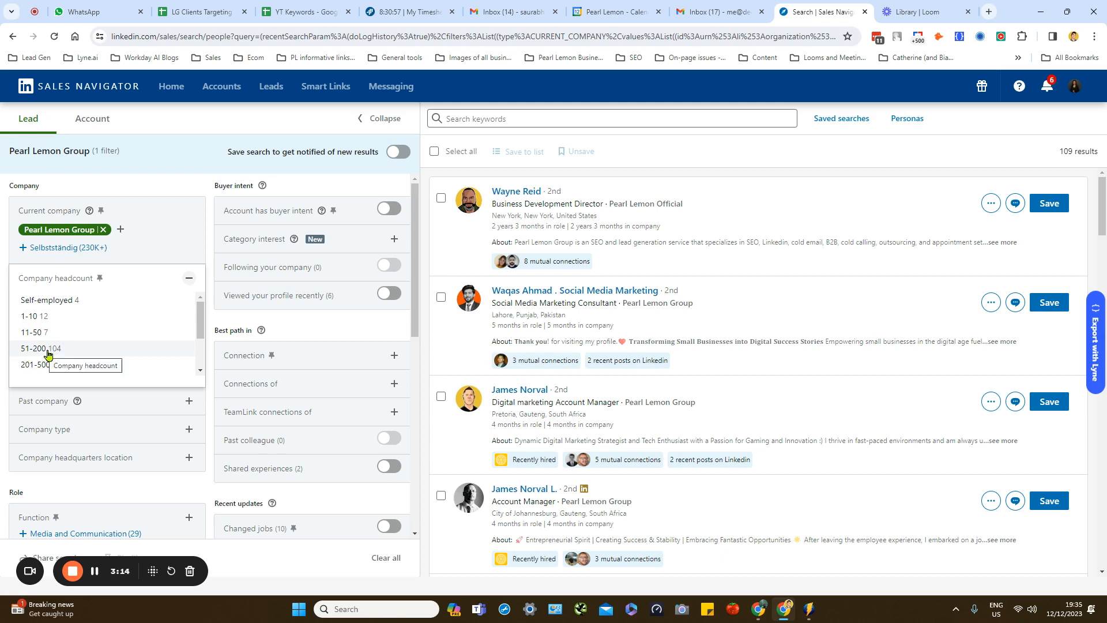
{"action": "left_click", "coordinate": [104, 230]}
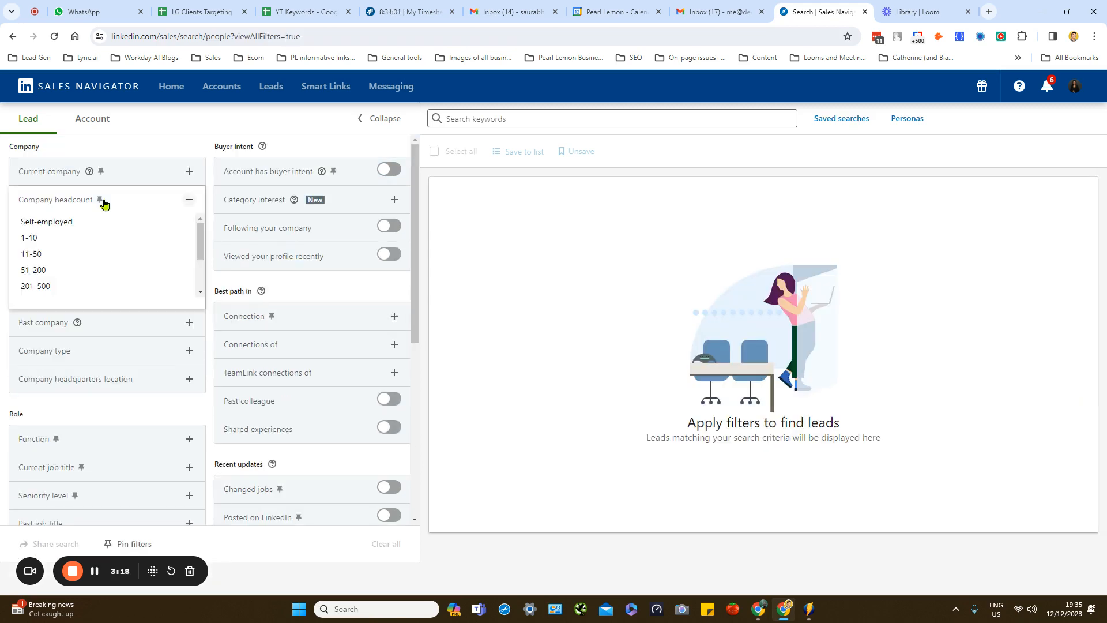
{"action": "left_click", "coordinate": [63, 270]}
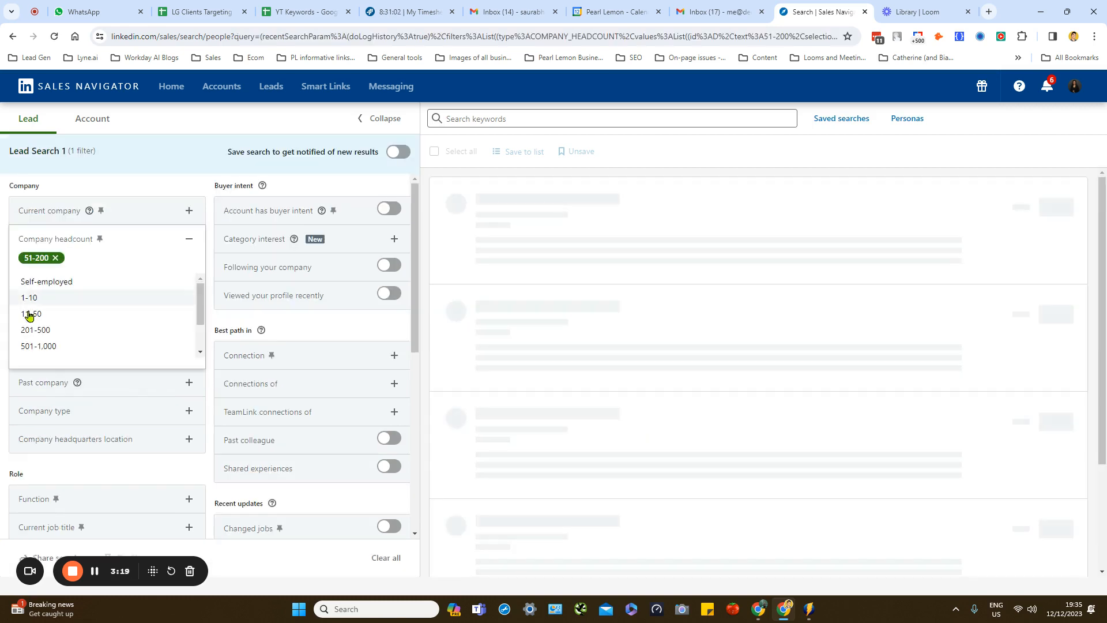
{"action": "left_click", "coordinate": [2, 495]}
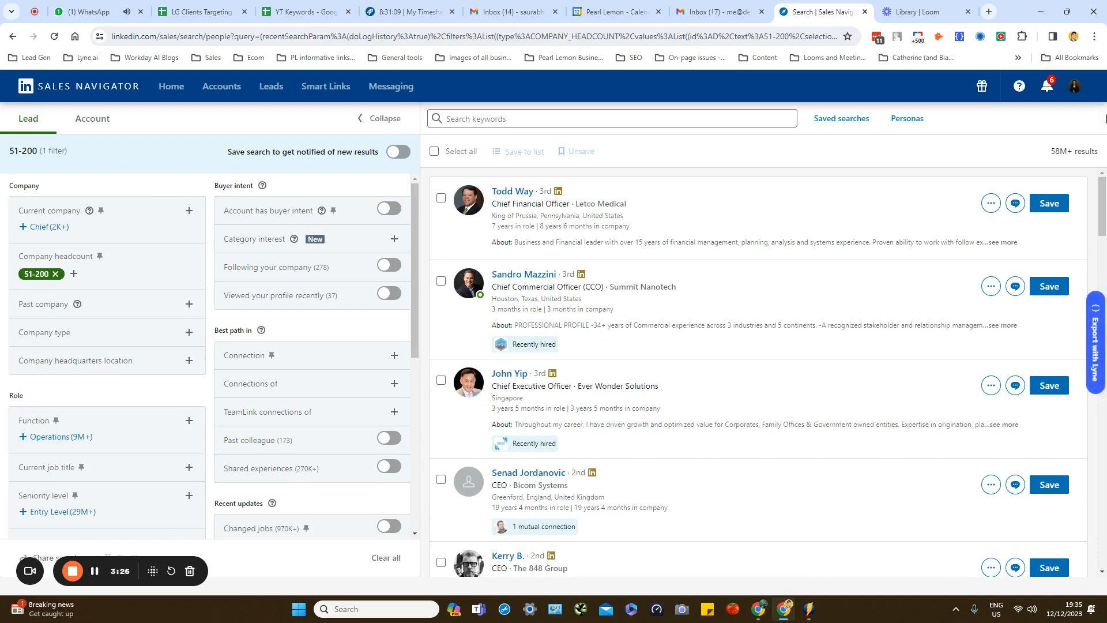
{"action": "left_click_drag", "start_coordinate": [1047, 151], "coordinate": [1072, 151]}
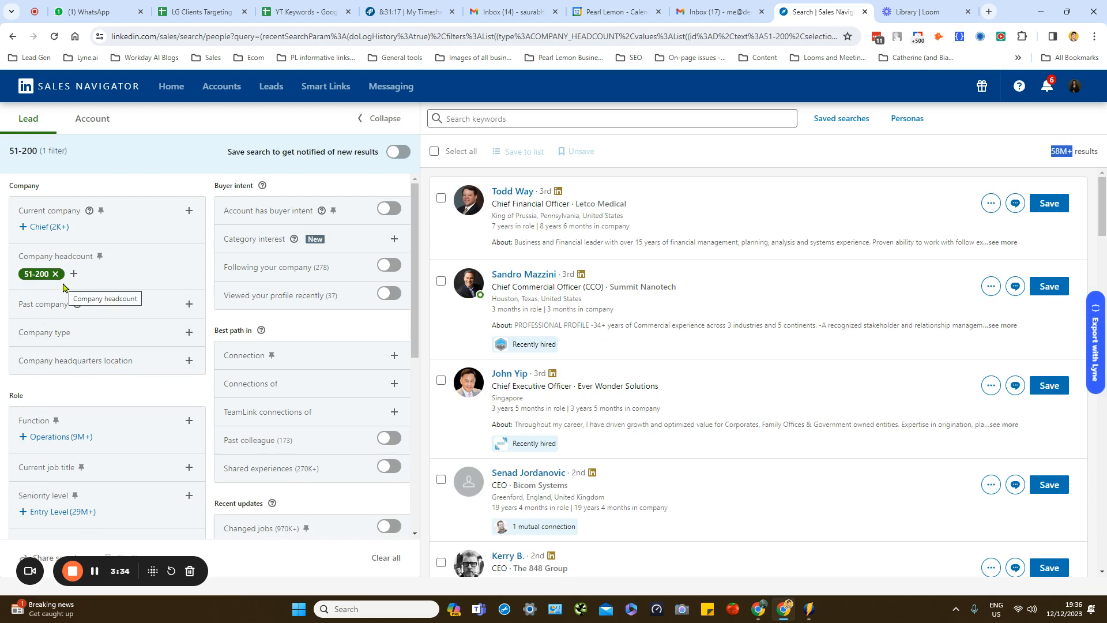
Include IBM as a past company in the lead search.
{"action": "left_click", "coordinate": [188, 305]}
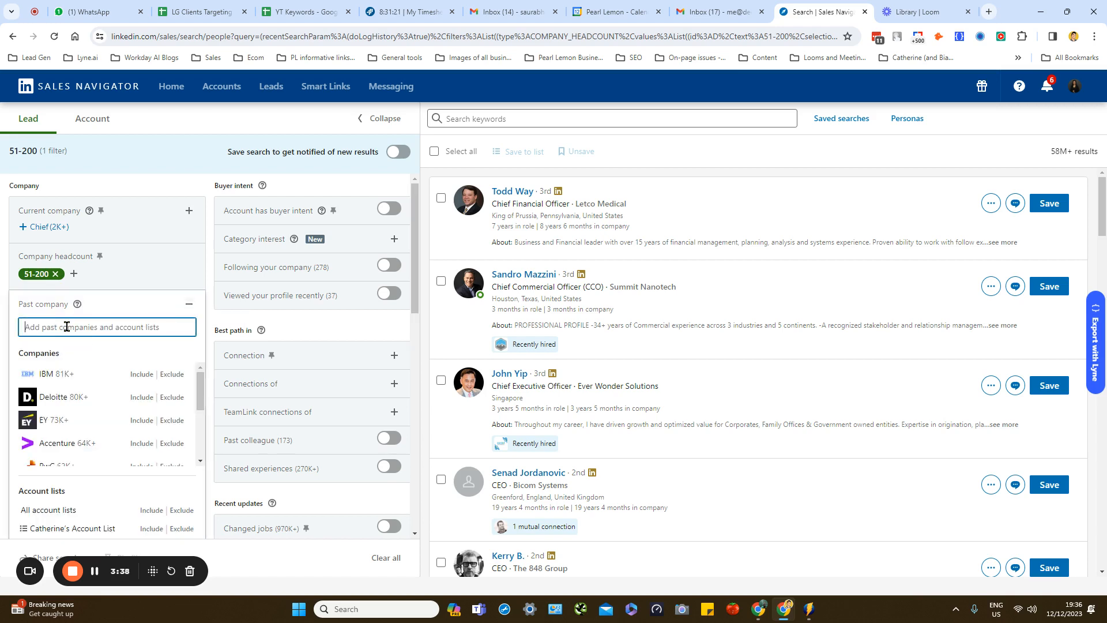
{"action": "left_click", "coordinate": [140, 374]}
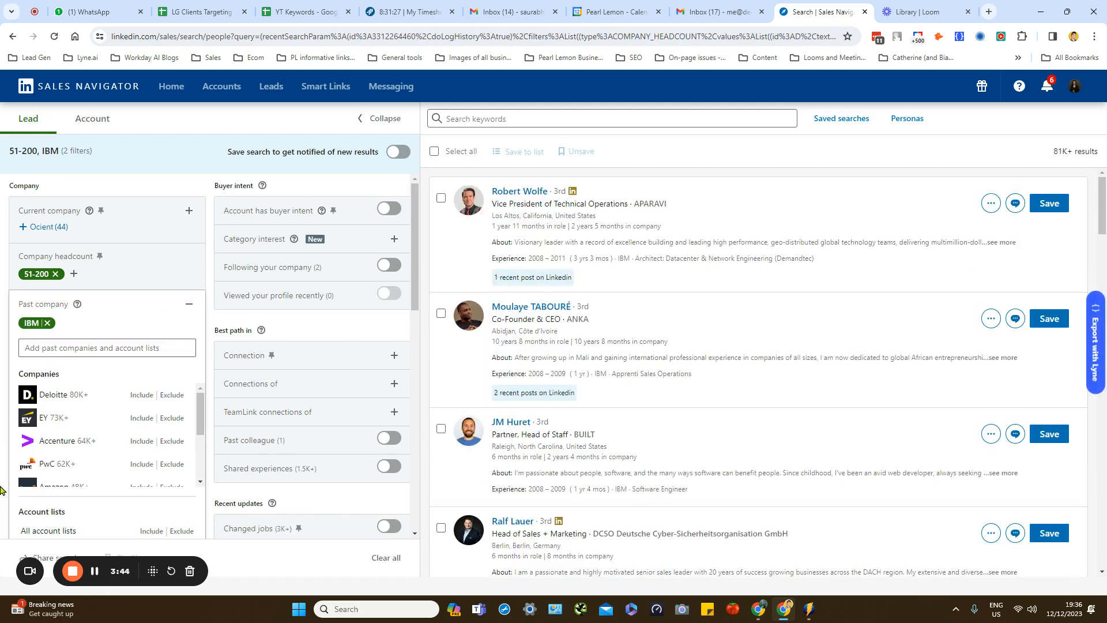
{"action": "left_click", "coordinate": [64, 324]}
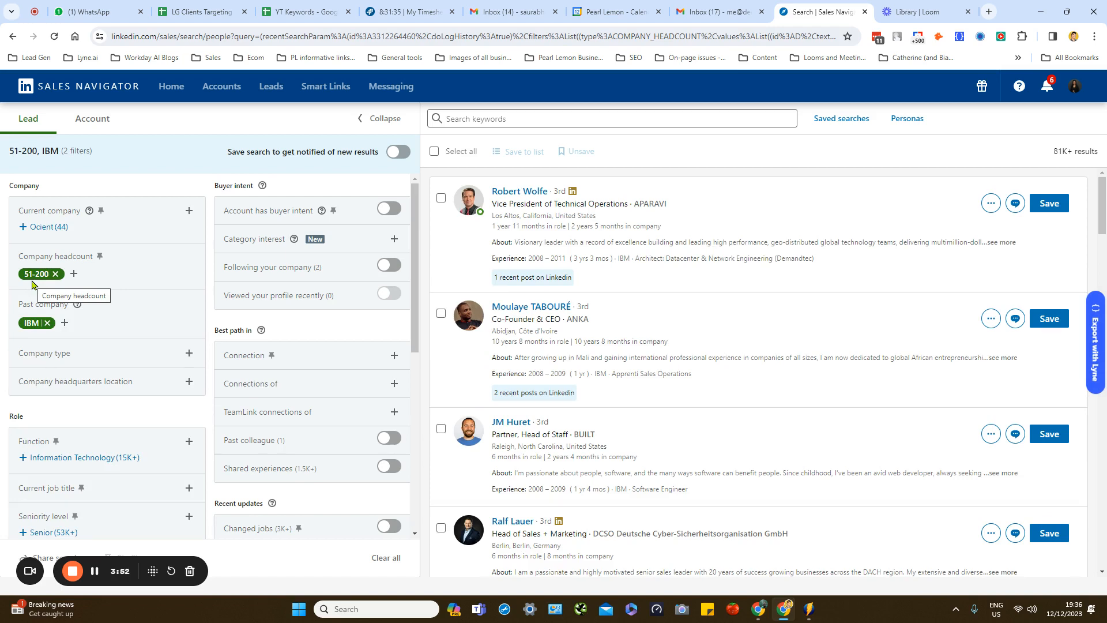
View the company type options without choosing one, and include United States as the company headquarters location.
{"action": "left_click", "coordinate": [186, 353]}
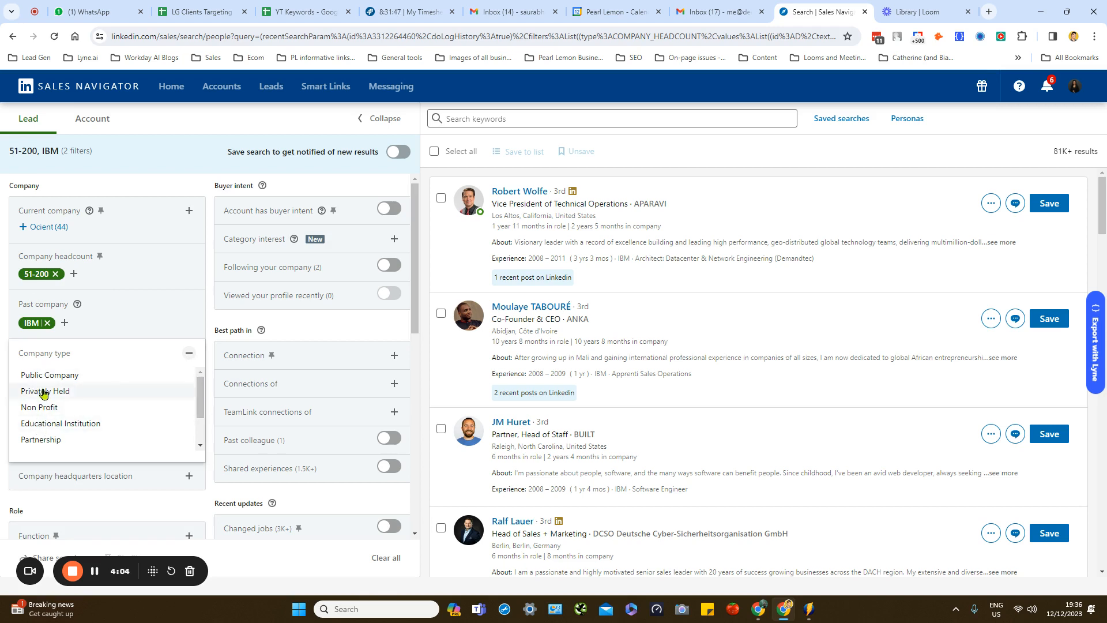
{"action": "left_click", "coordinate": [2, 410]}
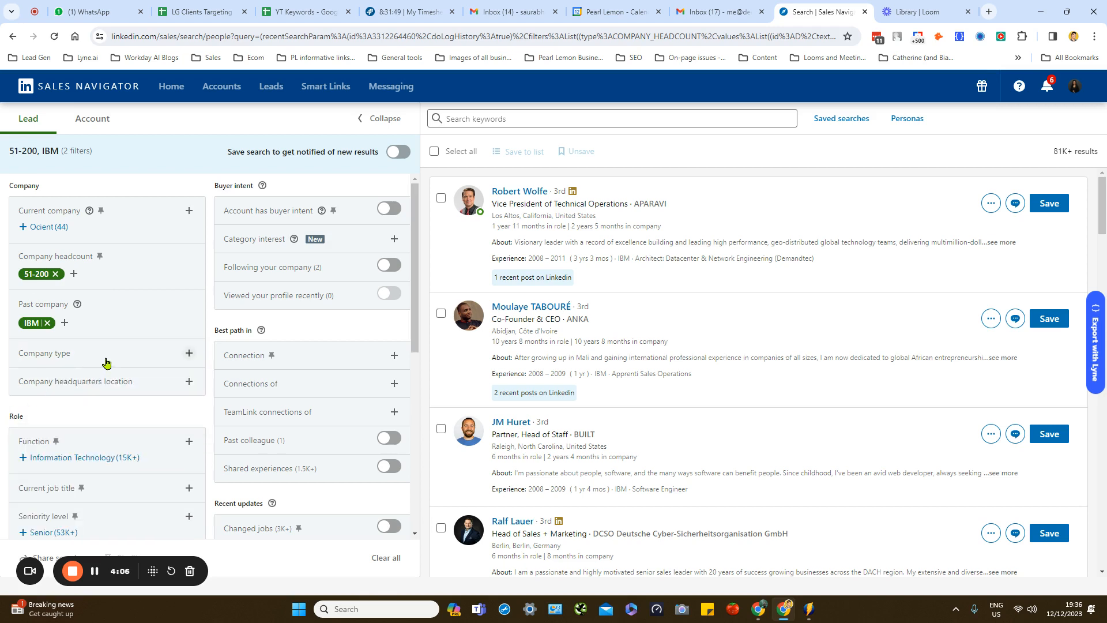
{"action": "left_click", "coordinate": [103, 382]}
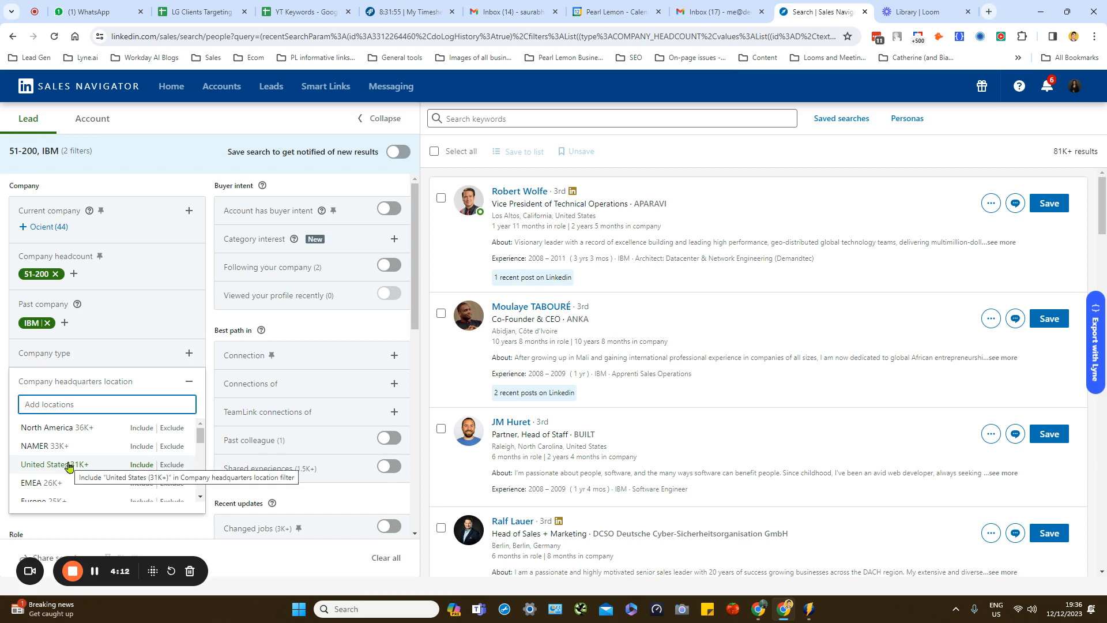
{"action": "left_click", "coordinate": [142, 465]}
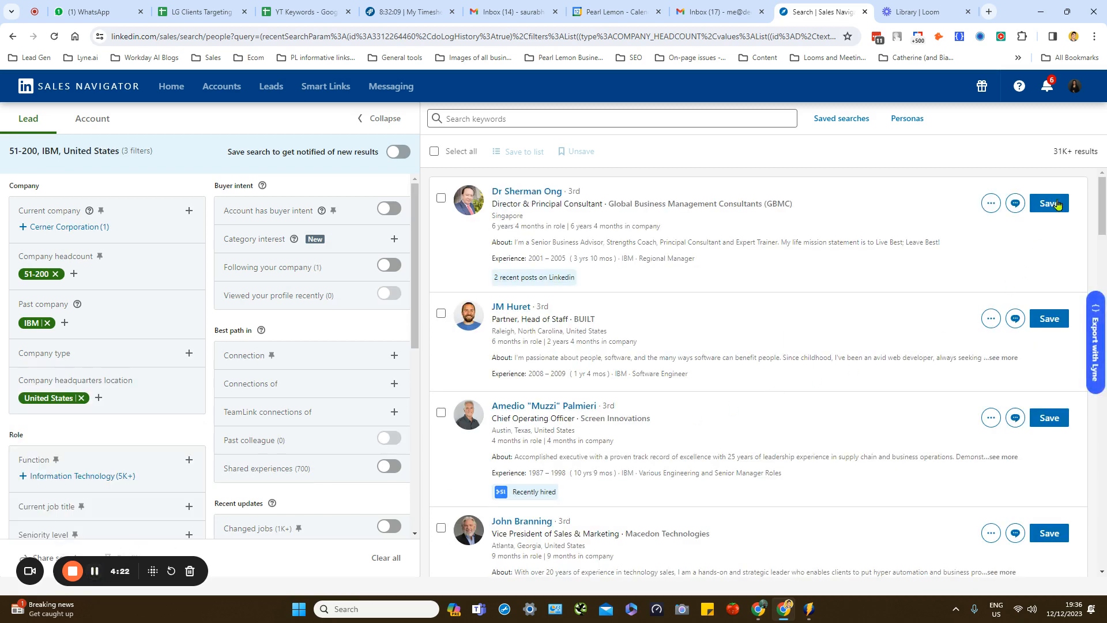
{"action": "left_click_drag", "start_coordinate": [1050, 152], "coordinate": [1073, 151]}
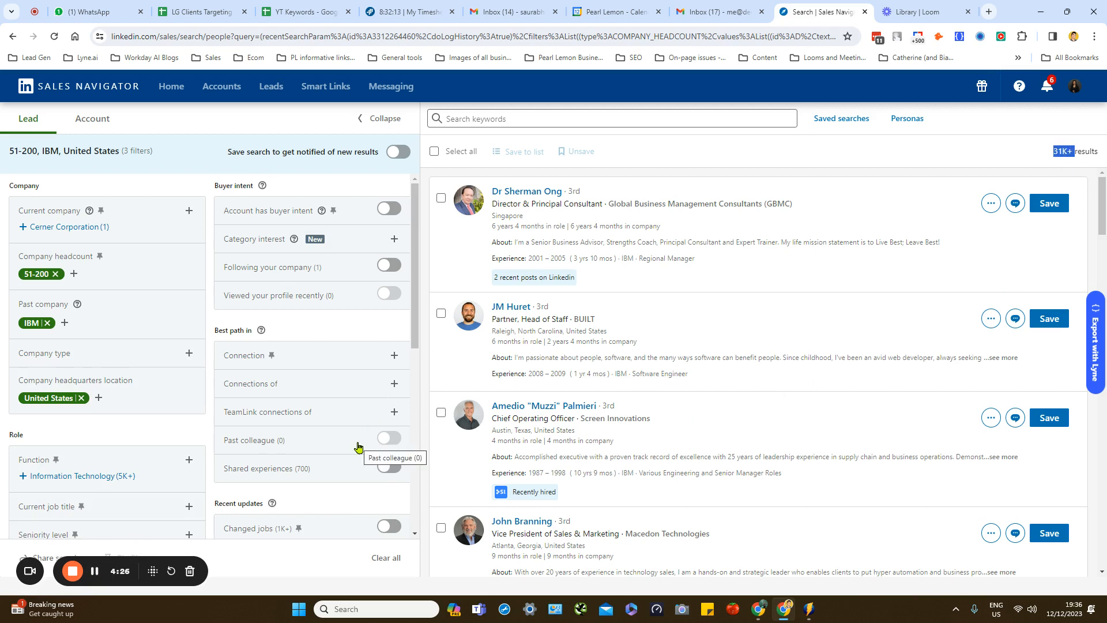
Examine the listed leads' own locations and compare them with the company headquarters location filter.
{"action": "left_click", "coordinate": [528, 217]}
{"action": "left_click_drag", "start_coordinate": [528, 218], "coordinate": [493, 218]}
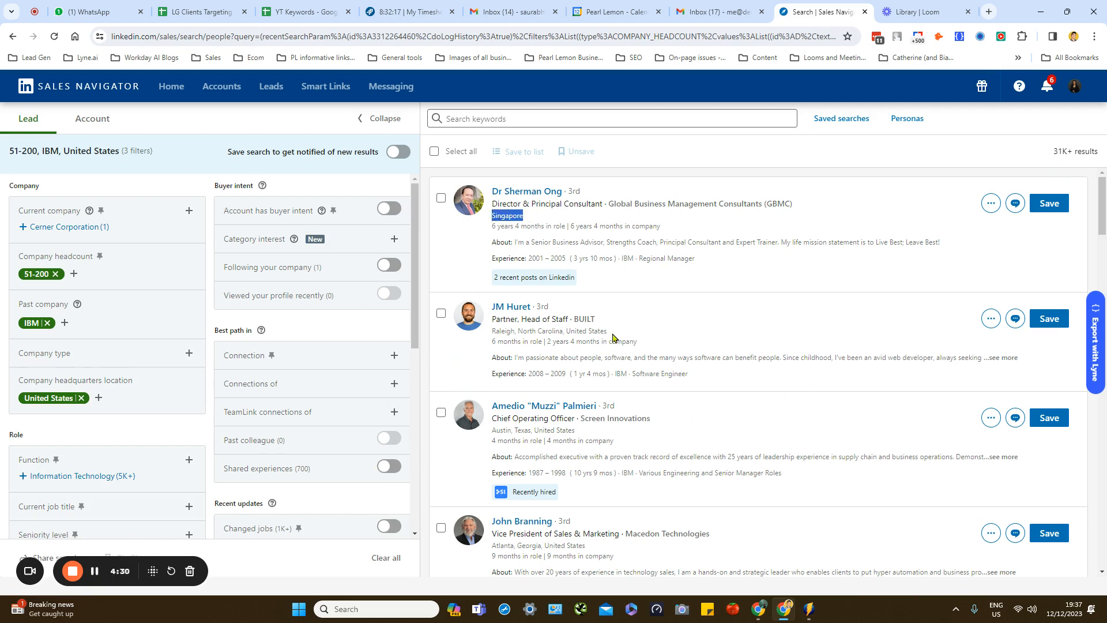
{"action": "left_click_drag", "start_coordinate": [608, 331], "coordinate": [570, 330]}
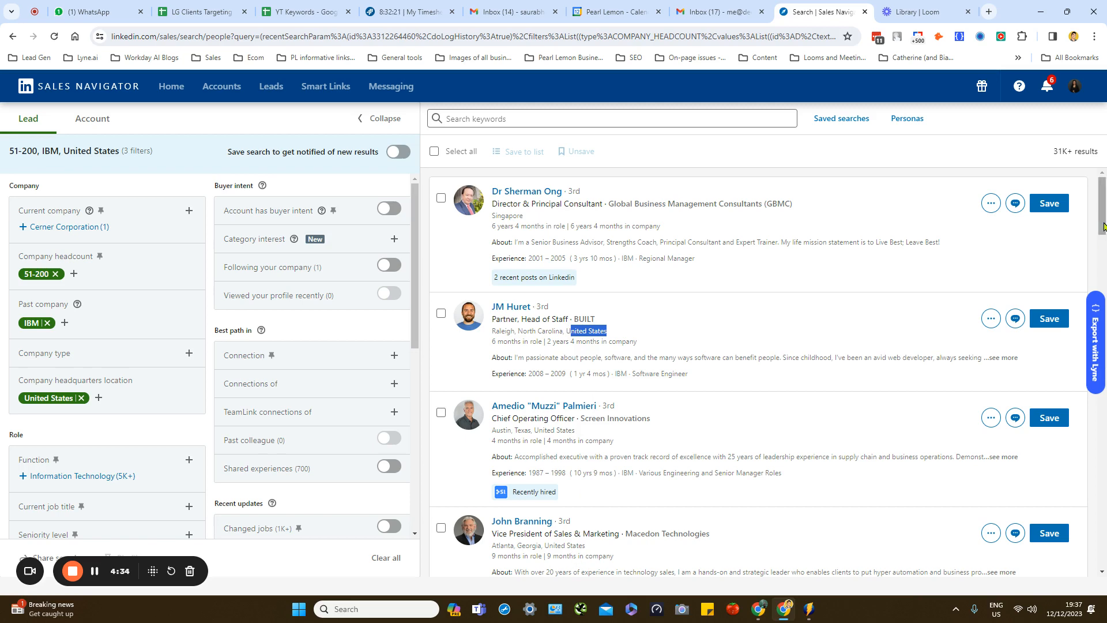
{"action": "scroll", "coordinate": [1104, 271], "scroll_direction": "down", "scroll_amount": 15}
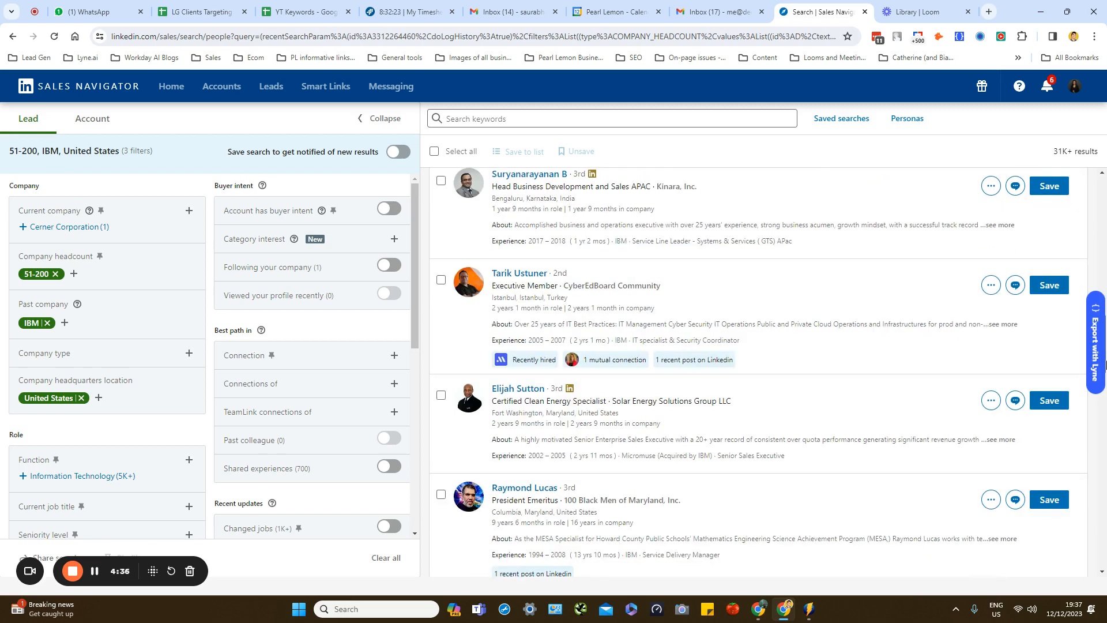
{"action": "left_click_drag", "start_coordinate": [569, 299], "coordinate": [547, 298]}
{"action": "left_click_drag", "start_coordinate": [580, 203], "coordinate": [558, 200]}
{"action": "scroll", "coordinate": [1105, 185], "scroll_direction": "up", "scroll_amount": 10}
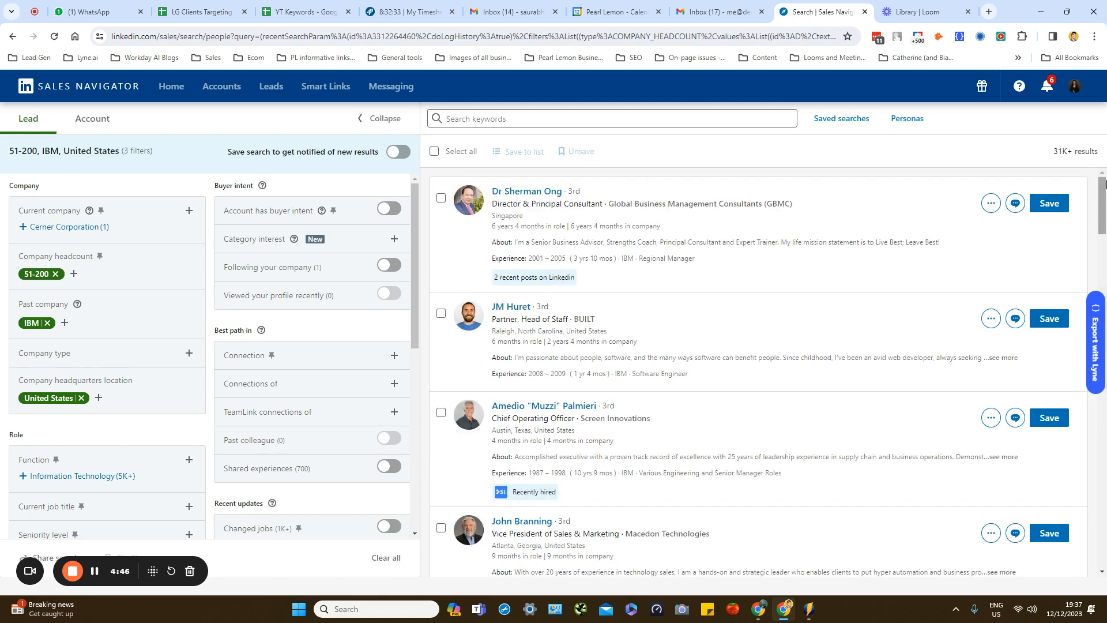
{"action": "left_click_drag", "start_coordinate": [608, 331], "coordinate": [563, 332]}
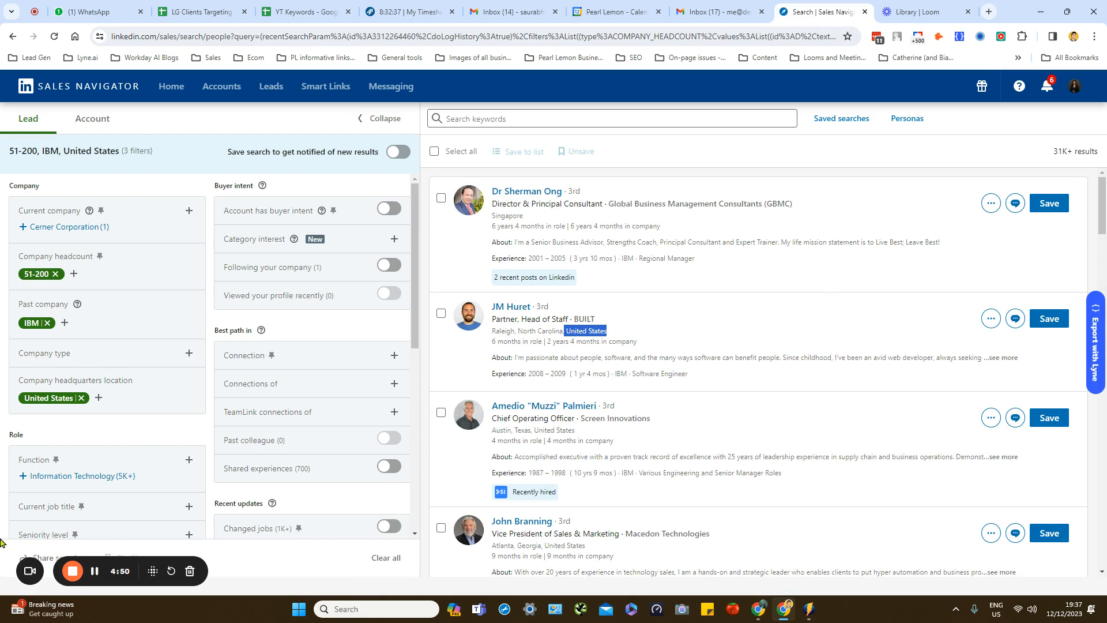
{"action": "mouse_move", "coordinate": [33, 397]}
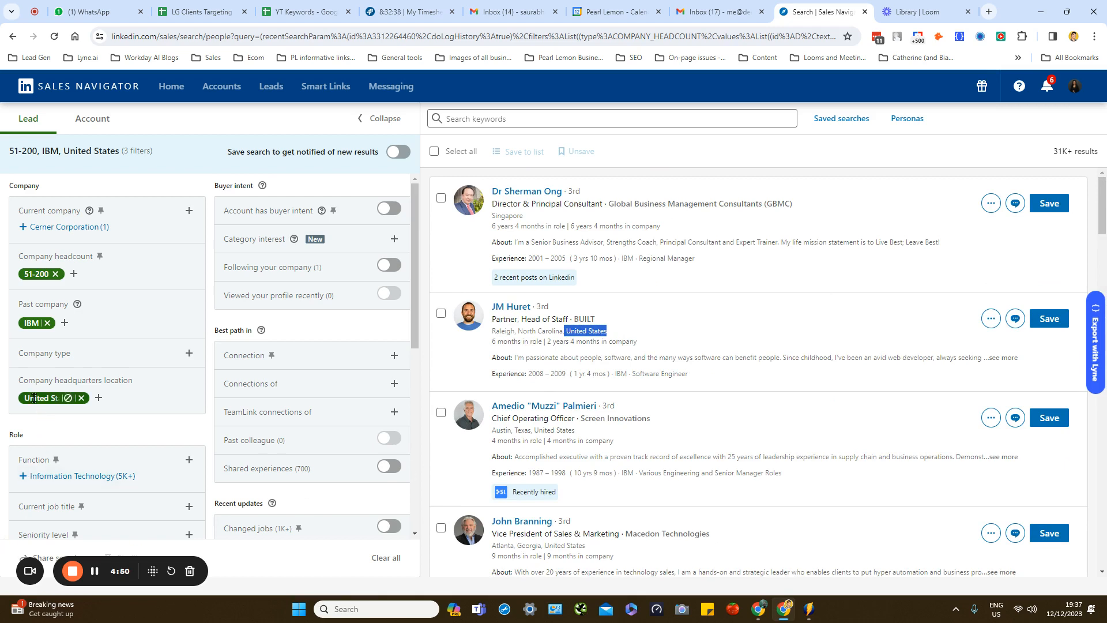
{"action": "triple_click", "coordinate": [59, 381]}
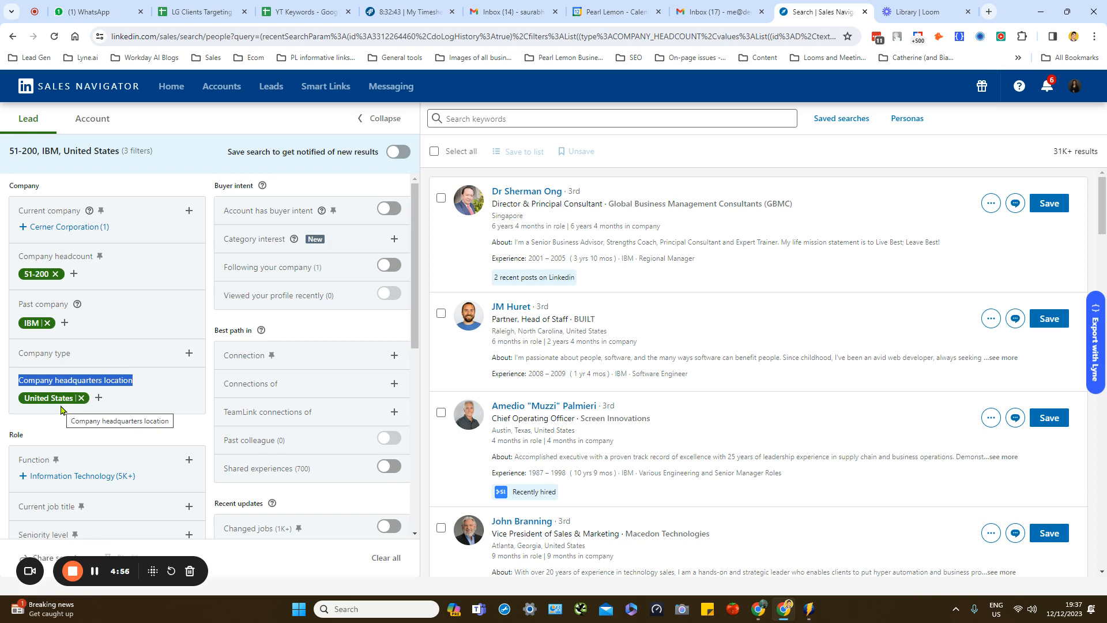
{"action": "left_click", "coordinate": [153, 400]}
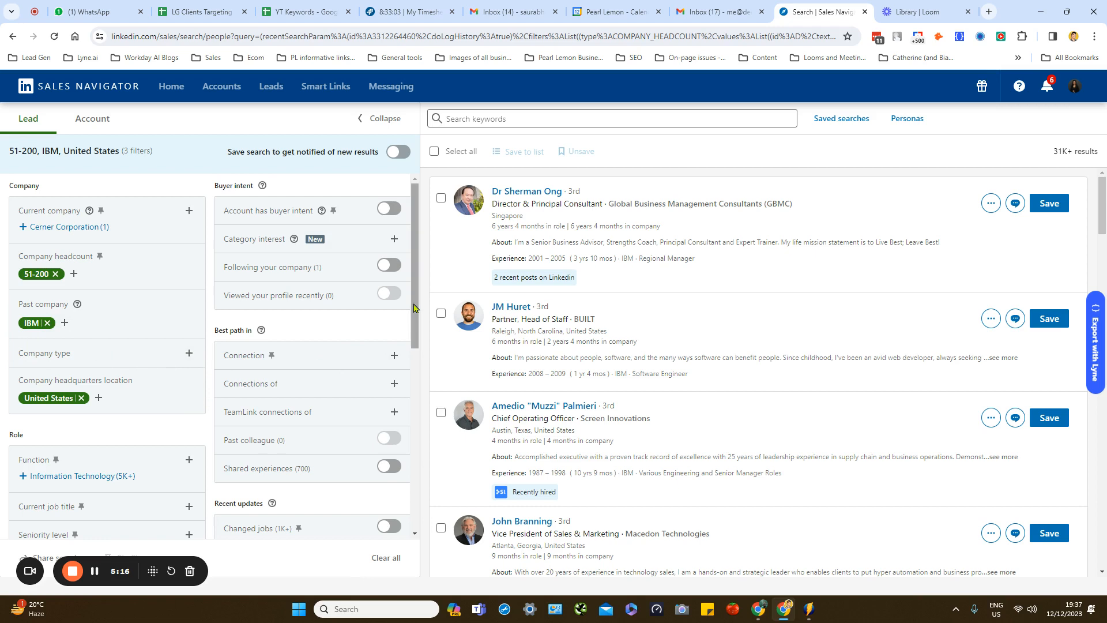
{"action": "left_click_drag", "start_coordinate": [414, 307], "coordinate": [414, 355]}
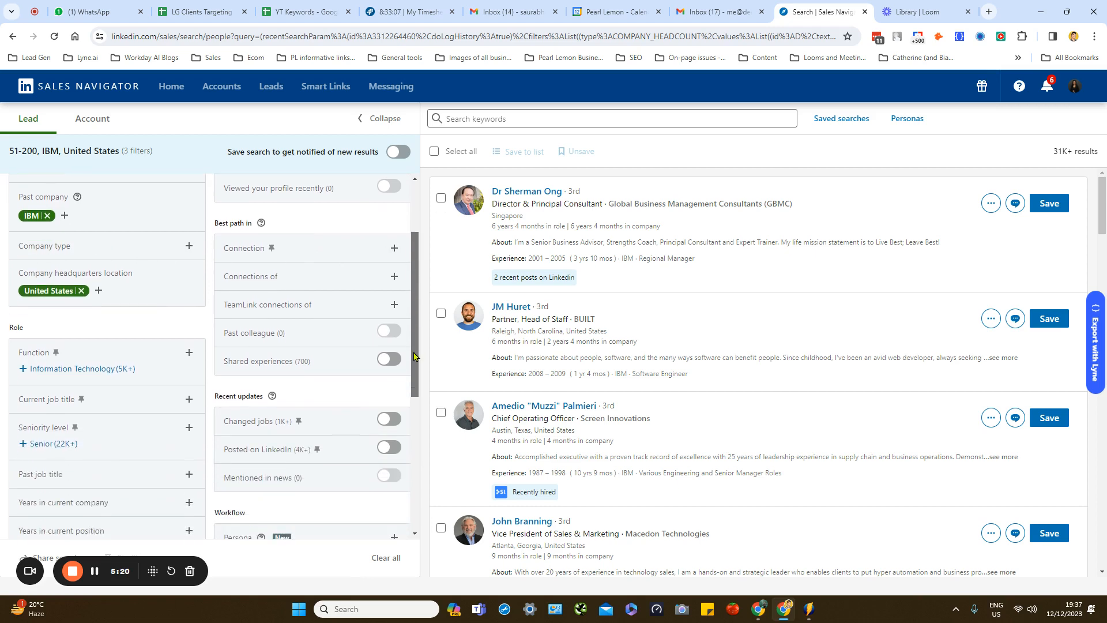
{"action": "scroll", "coordinate": [121, 363], "scroll_direction": "up", "scroll_amount": 2}
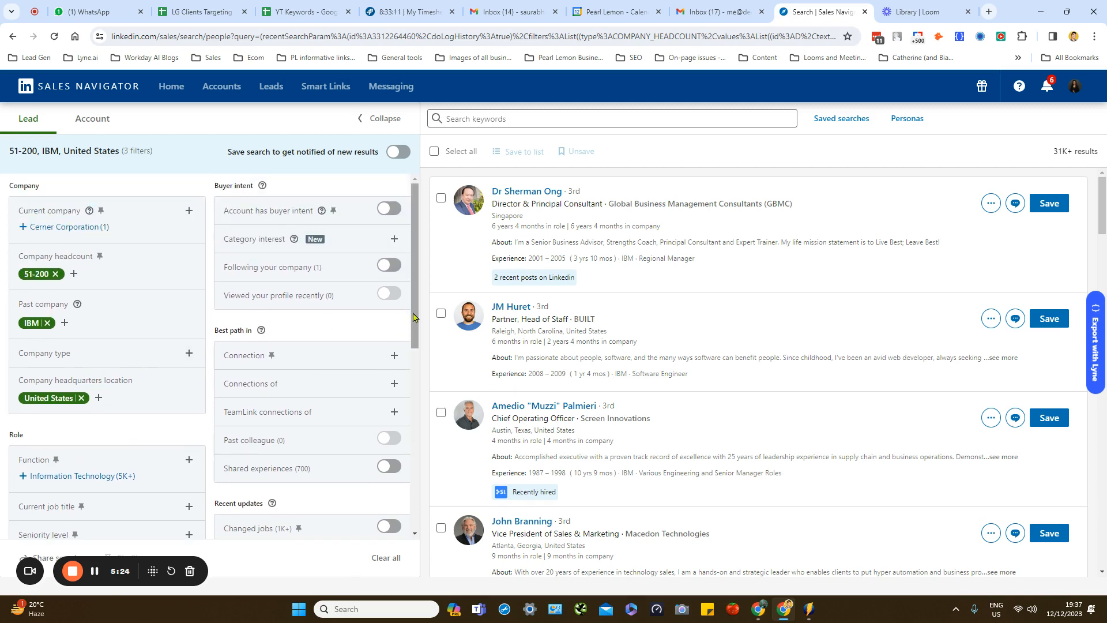
Examine the available job functions in the role filters without choosing one, and check the number of results.
{"action": "left_click_drag", "start_coordinate": [414, 319], "coordinate": [418, 402]}
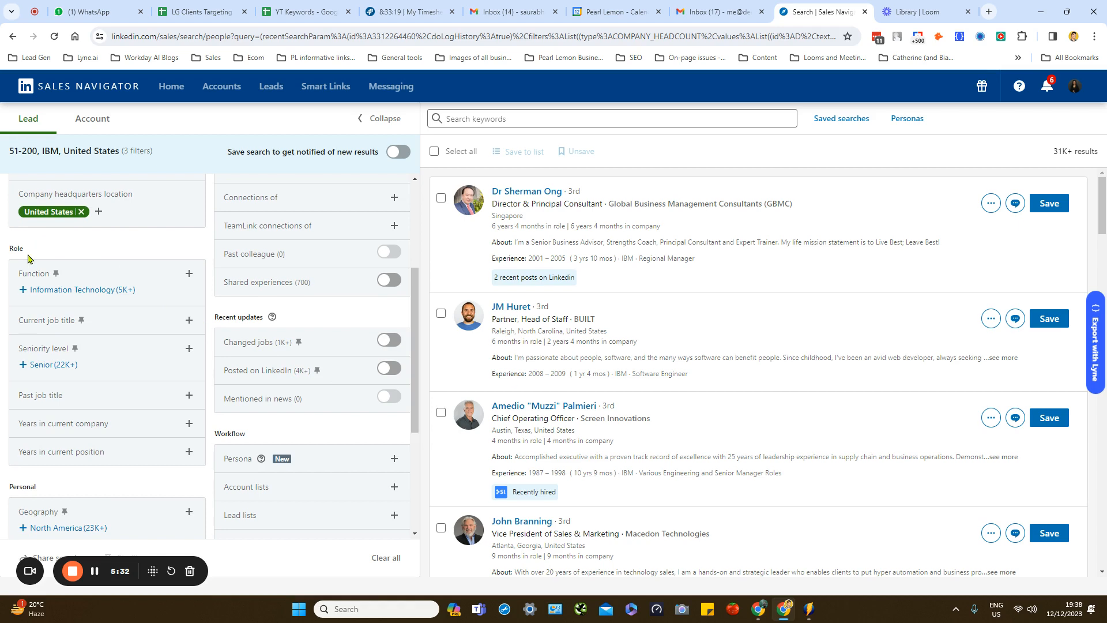
{"action": "left_click_drag", "start_coordinate": [24, 249], "coordinate": [1, 246]}
{"action": "left_click", "coordinate": [46, 248]}
{"action": "left_click", "coordinate": [189, 273]}
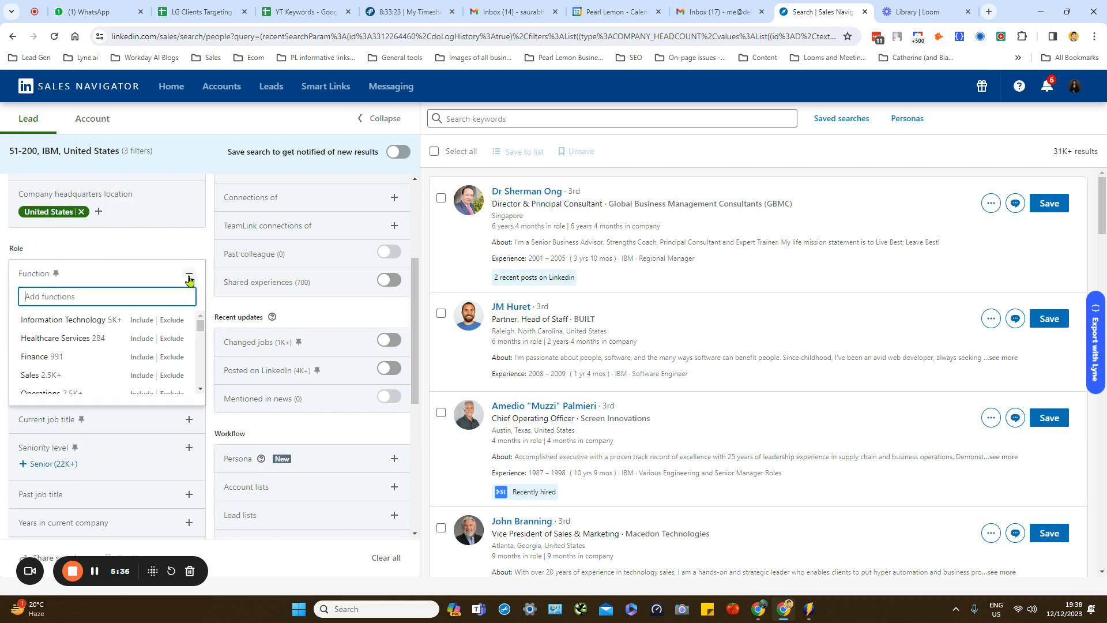
{"action": "mouse_move", "coordinate": [200, 325]}
{"action": "left_mouse_down"}
{"action": "mouse_move", "coordinate": [195, 392]}
{"action": "mouse_move", "coordinate": [197, 306]}
{"action": "left_mouse_up"}
{"action": "left_click_drag", "start_coordinate": [417, 336], "coordinate": [417, 228]}
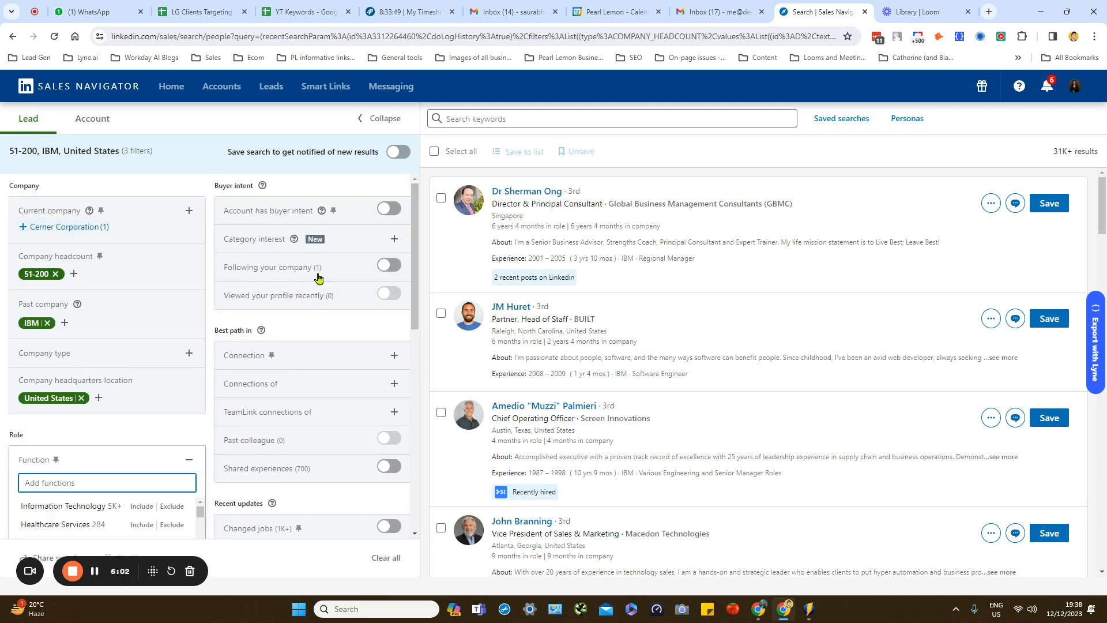
{"action": "scroll", "coordinate": [374, 331], "scroll_direction": "down", "scroll_amount": 4}
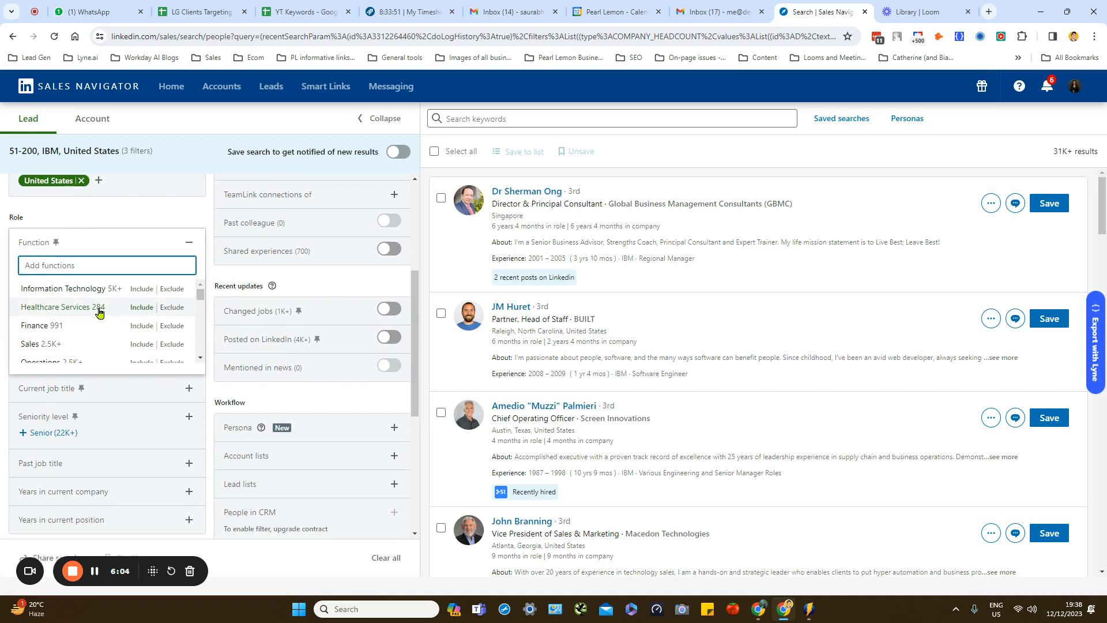
{"action": "left_click_drag", "start_coordinate": [201, 301], "coordinate": [201, 353]}
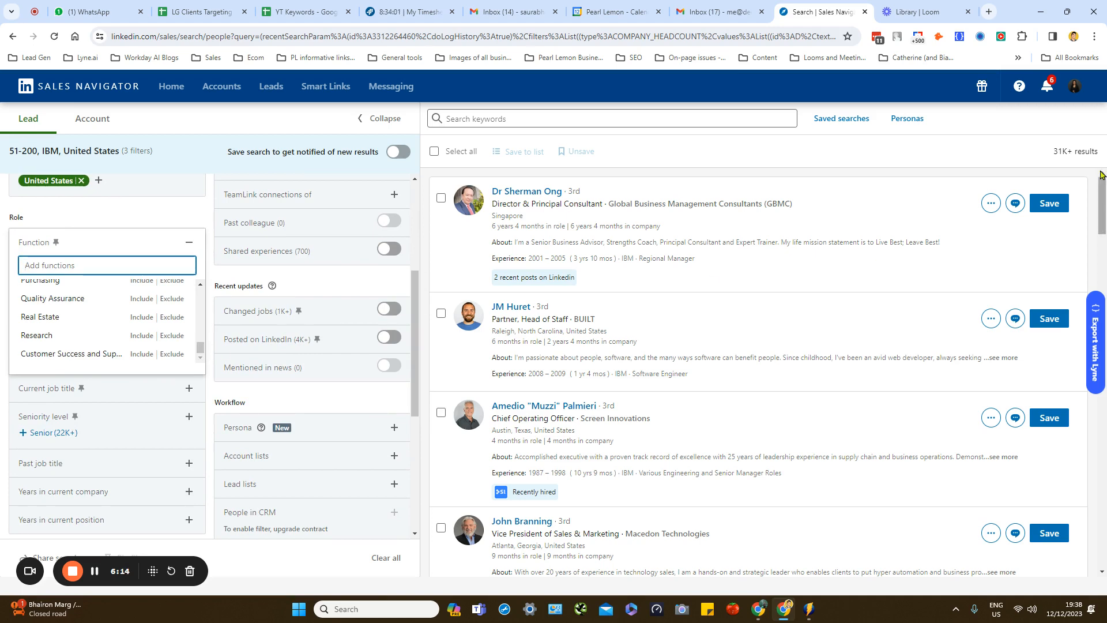
{"action": "left_click_drag", "start_coordinate": [1052, 151], "coordinate": [1098, 152]}
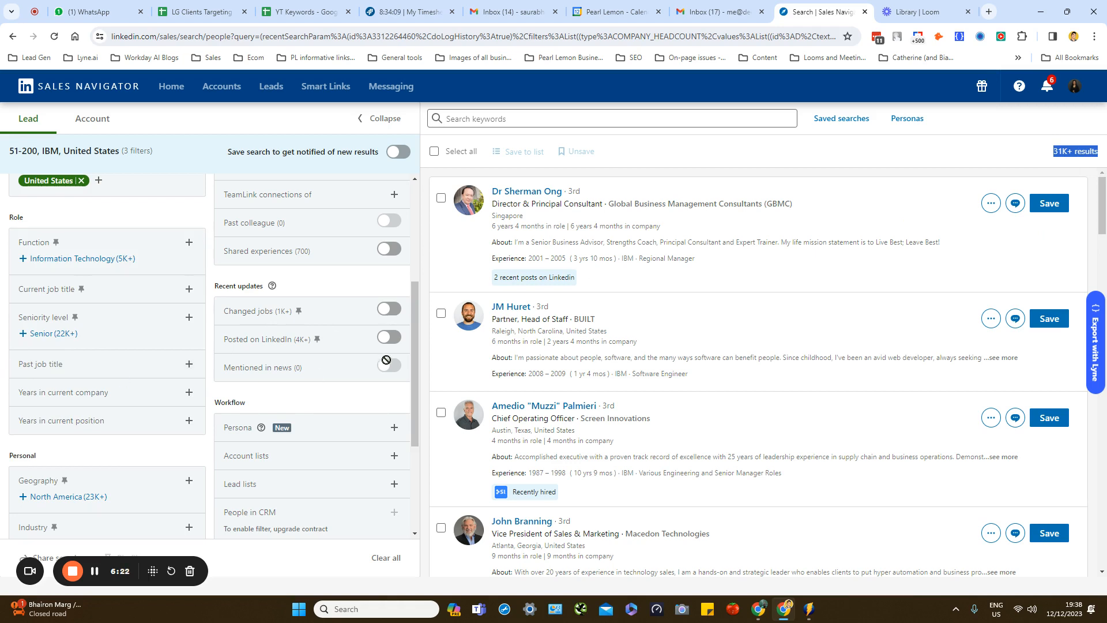
Include Information Technology as the leads' function and check the number of results.
{"action": "mouse_move", "coordinate": [414, 334]}
{"action": "left_mouse_down"}
{"action": "mouse_move", "coordinate": [414, 256]}
{"action": "mouse_move", "coordinate": [420, 332]}
{"action": "left_mouse_up"}
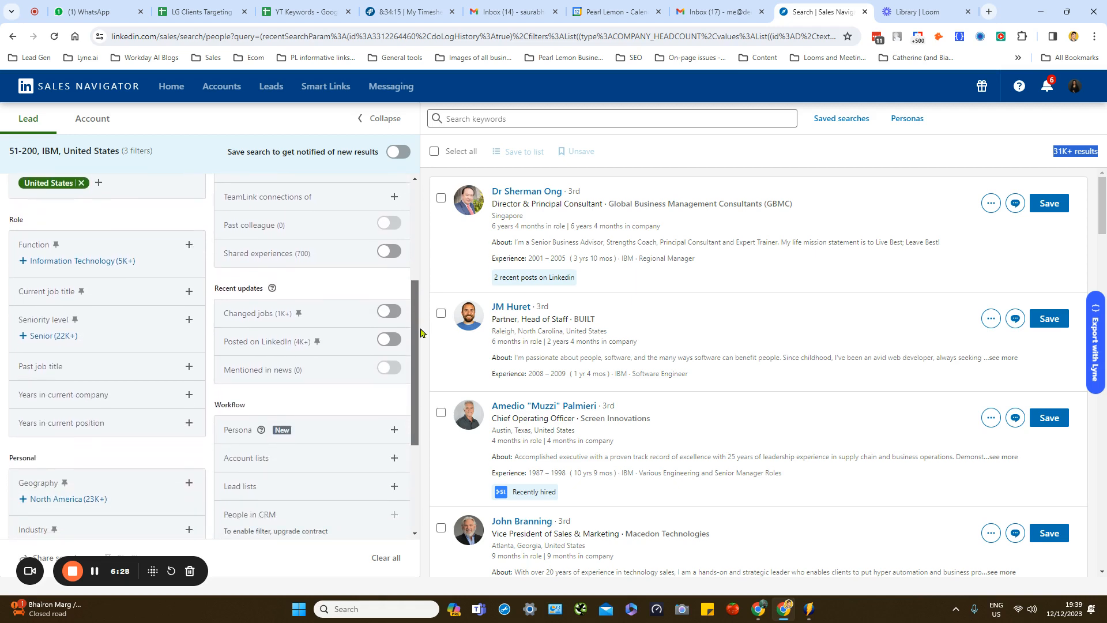
{"action": "left_click", "coordinate": [189, 246]}
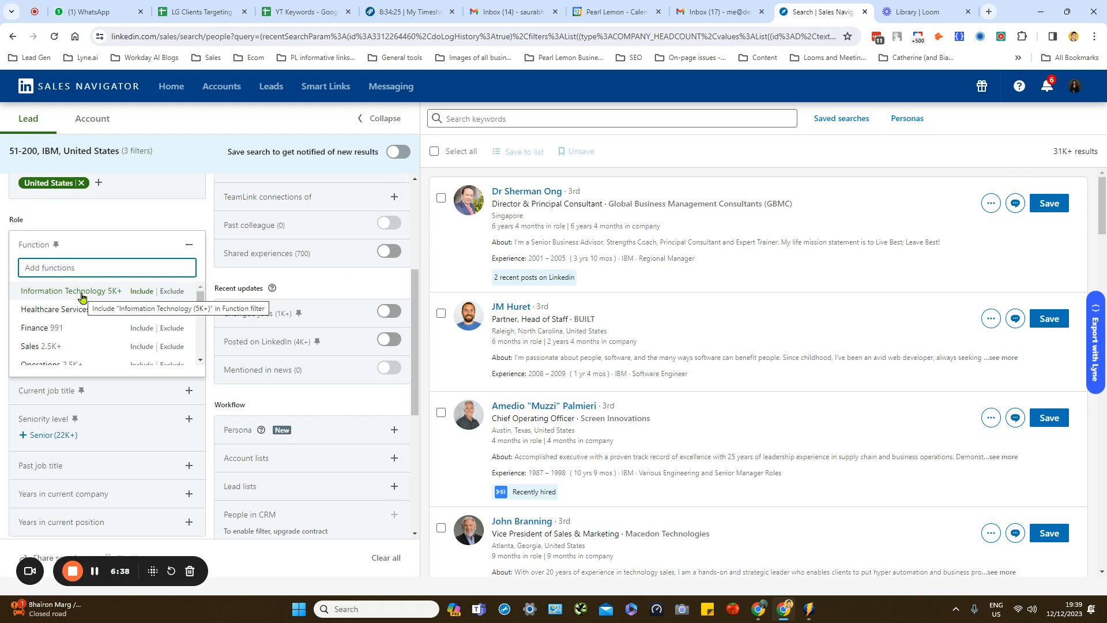
{"action": "left_click", "coordinate": [142, 291]}
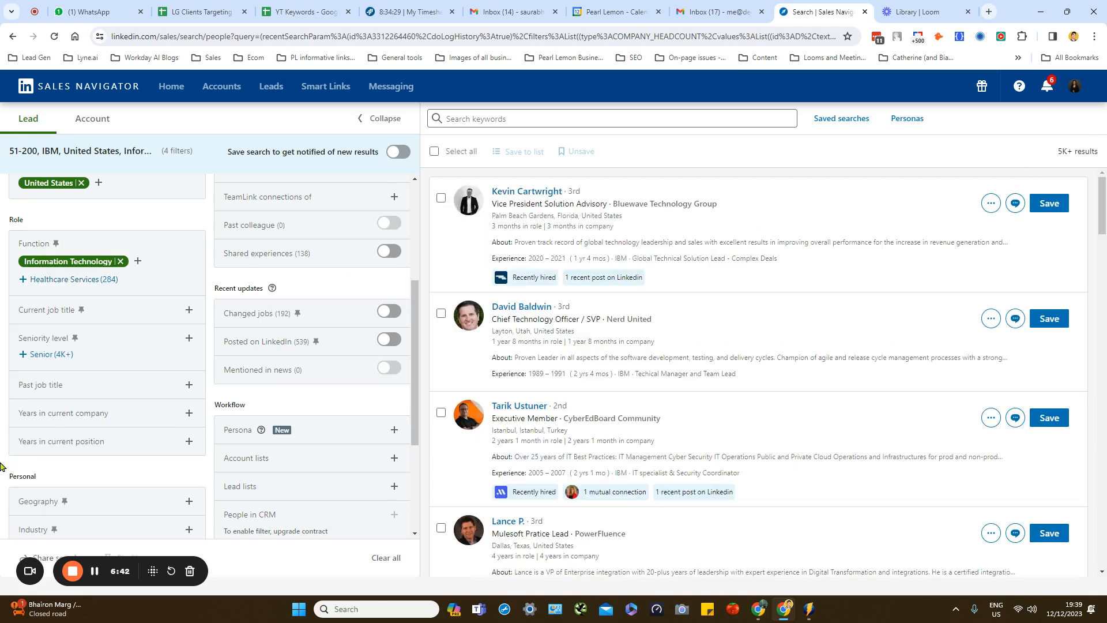
{"action": "double_click", "coordinate": [1063, 151]}
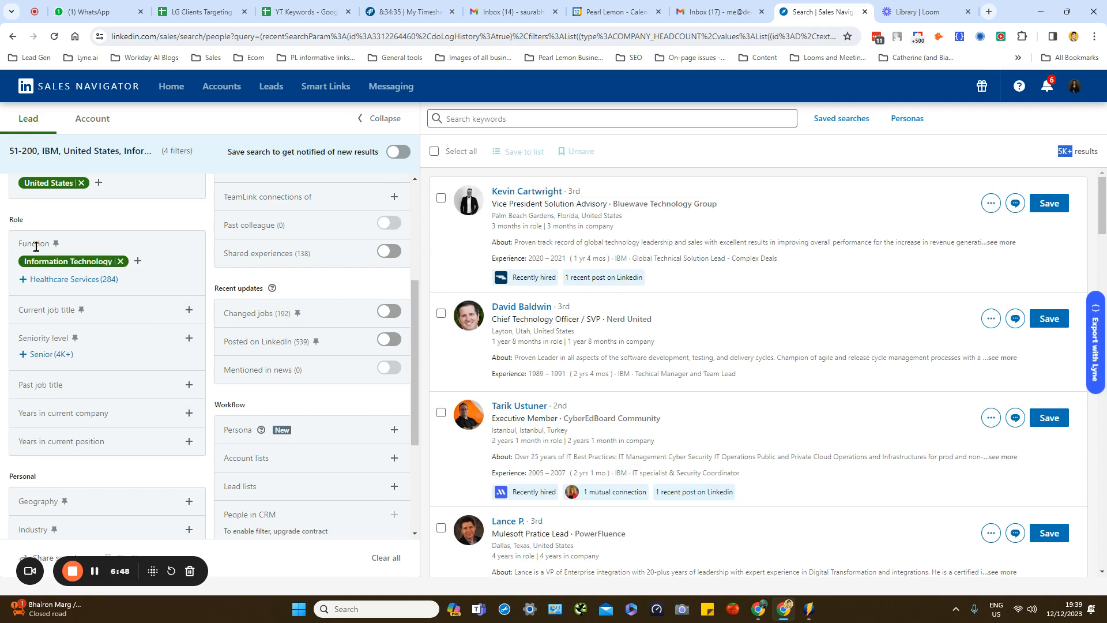
Search the current job title options for "manager" and review the suggested titles without choosing one.
{"action": "left_click", "coordinate": [188, 310]}
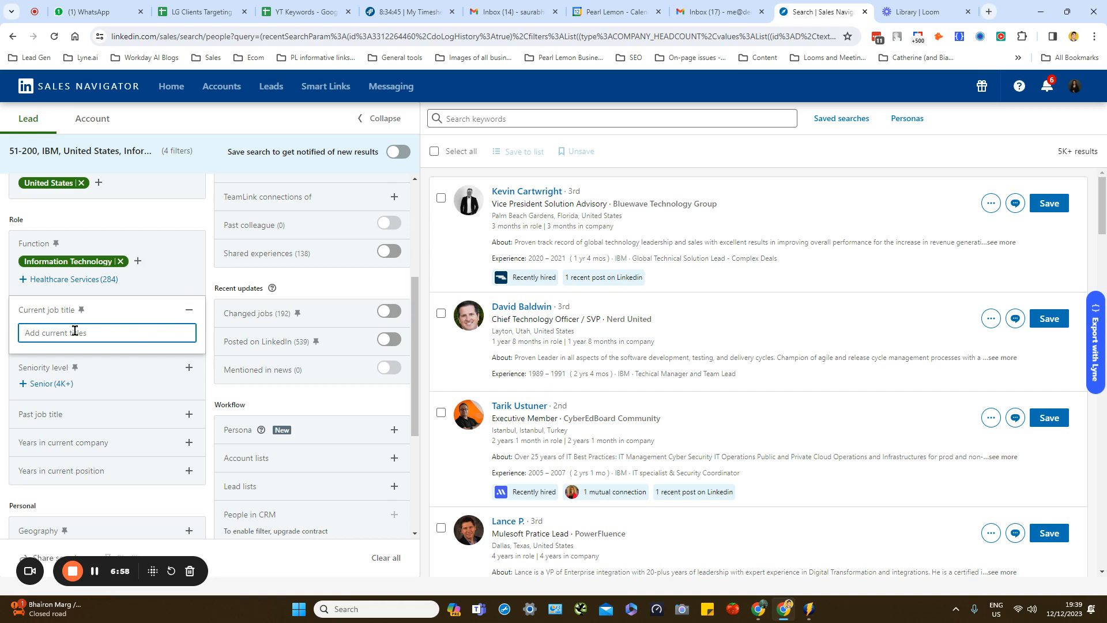
{"action": "type", "text": "manager"}
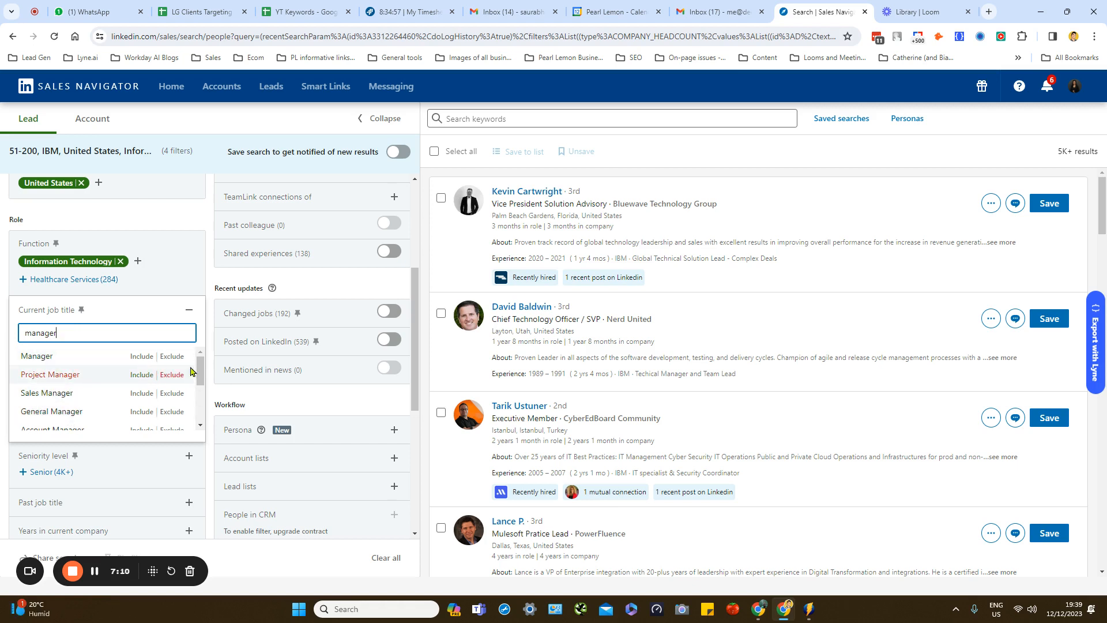
{"action": "scroll", "coordinate": [196, 404], "scroll_direction": "down", "scroll_amount": 3}
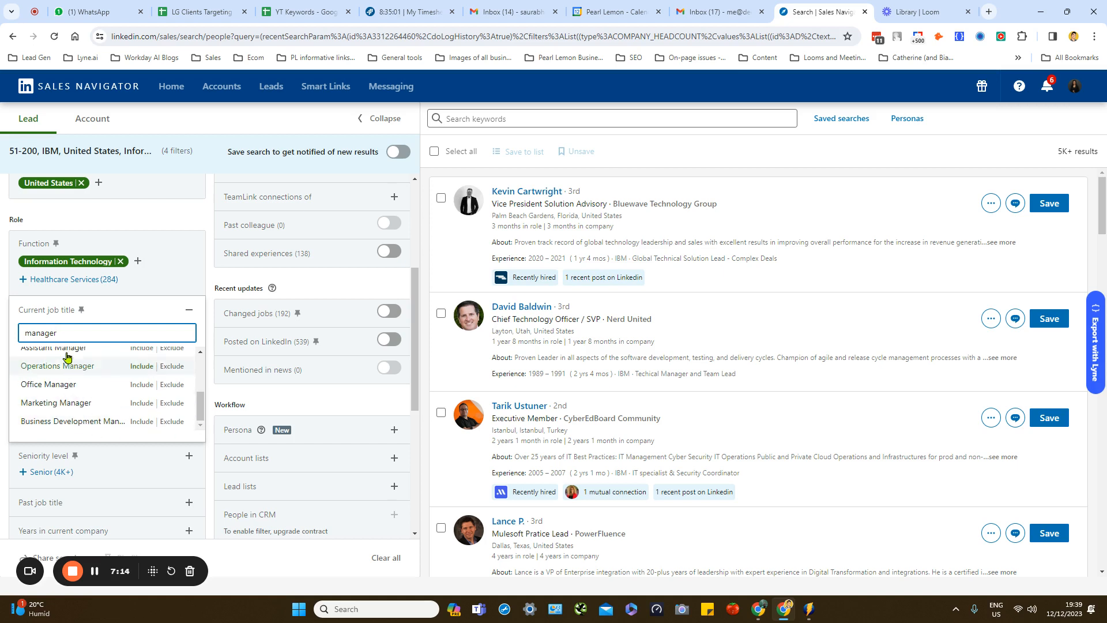
{"action": "left_click", "coordinate": [189, 310]}
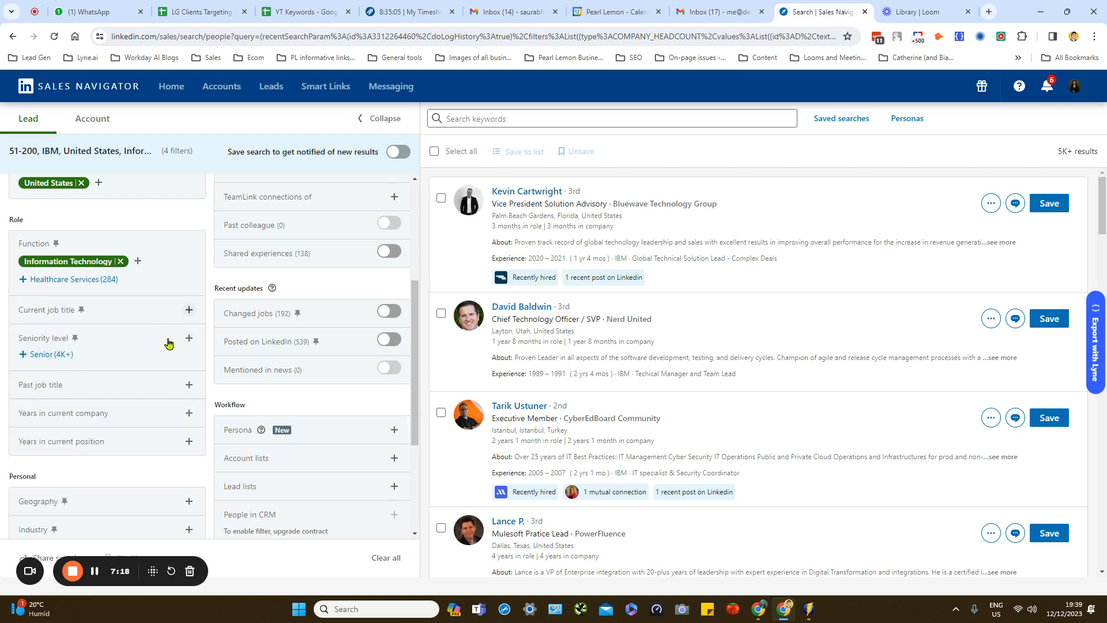
Include Director as the seniority level and check the number of results.
{"action": "left_click", "coordinate": [189, 338]}
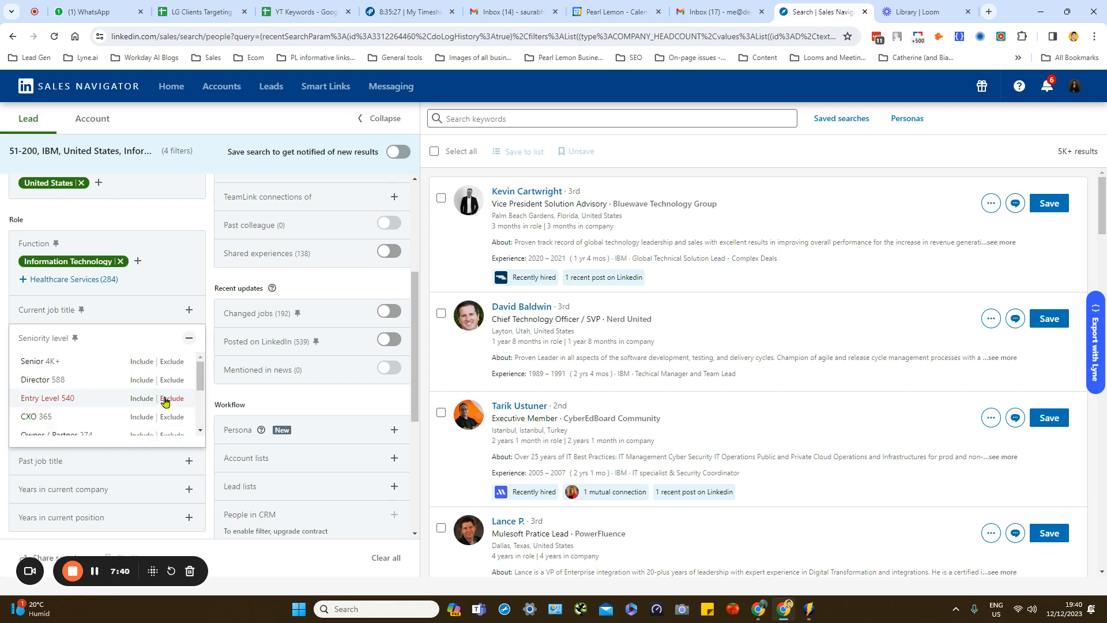
{"action": "scroll", "coordinate": [201, 375], "scroll_direction": "down", "scroll_amount": 1}
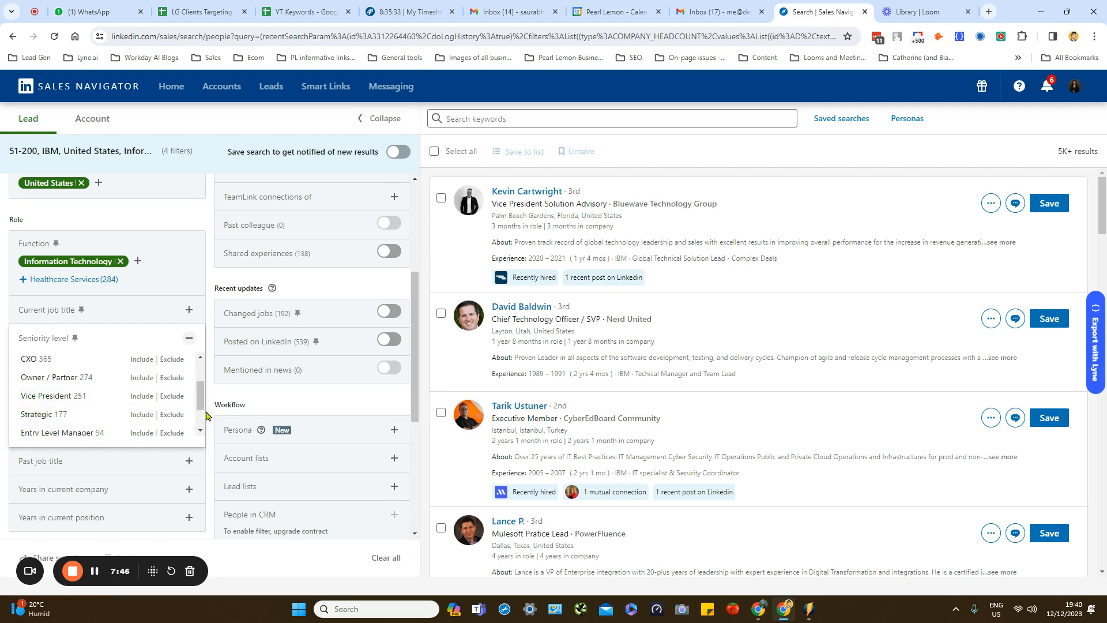
{"action": "scroll", "coordinate": [116, 392], "scroll_direction": "up", "scroll_amount": 1}
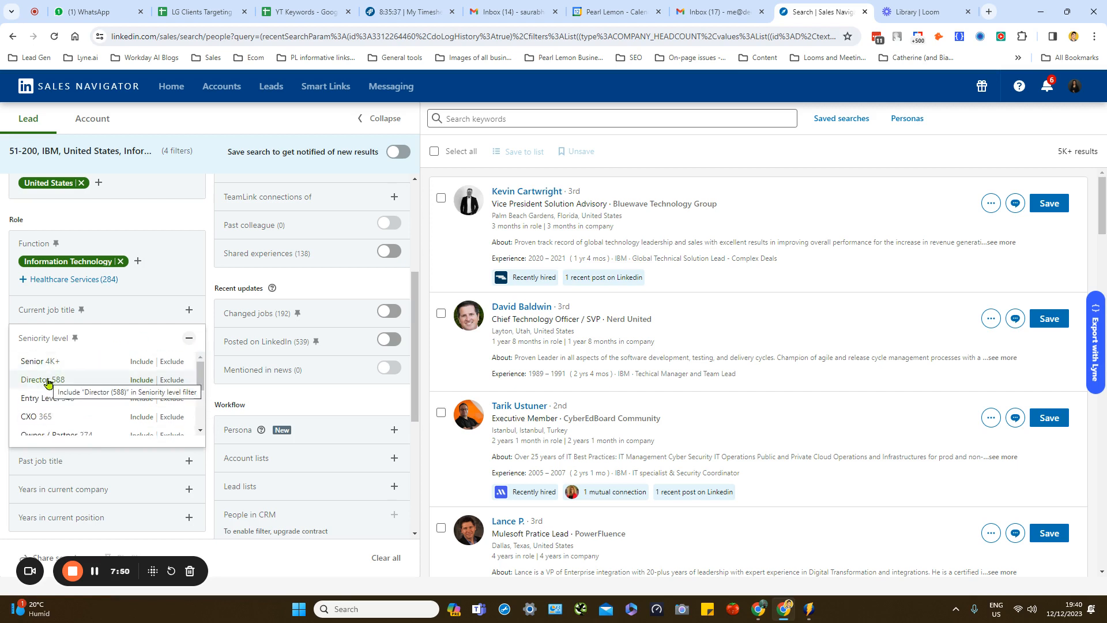
{"action": "left_click", "coordinate": [138, 380]}
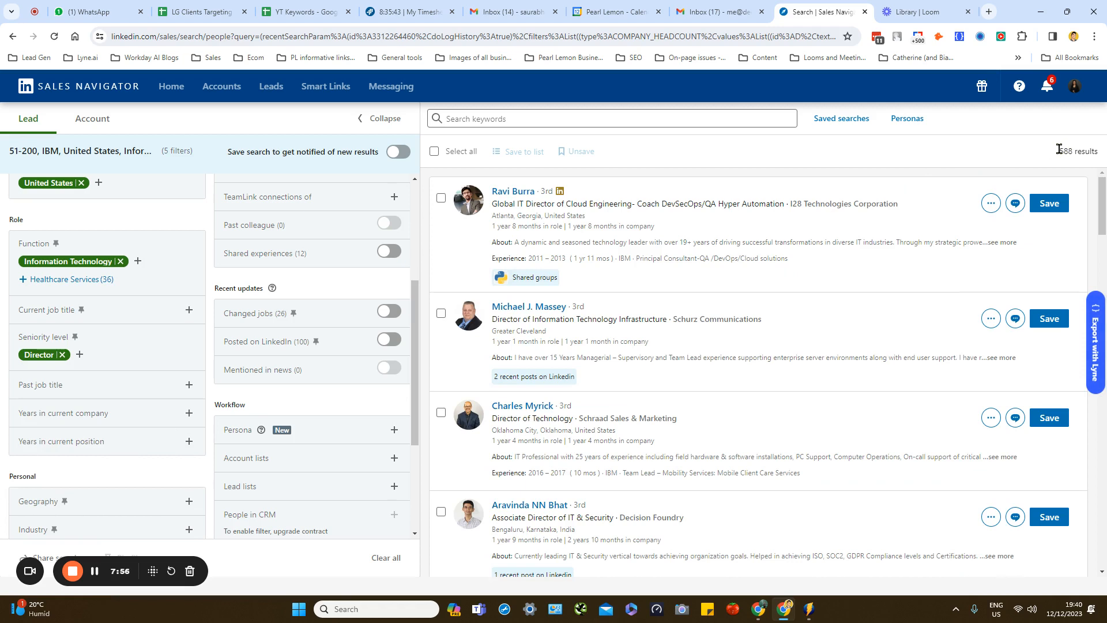
{"action": "left_click_drag", "start_coordinate": [1058, 150], "coordinate": [1077, 148]}
{"action": "left_click", "coordinate": [0, 409]}
View the options for years in current company without choosing one.
{"action": "scroll", "coordinate": [416, 340], "scroll_direction": "down", "scroll_amount": 1}
{"action": "left_click_drag", "start_coordinate": [415, 341], "coordinate": [409, 385]}
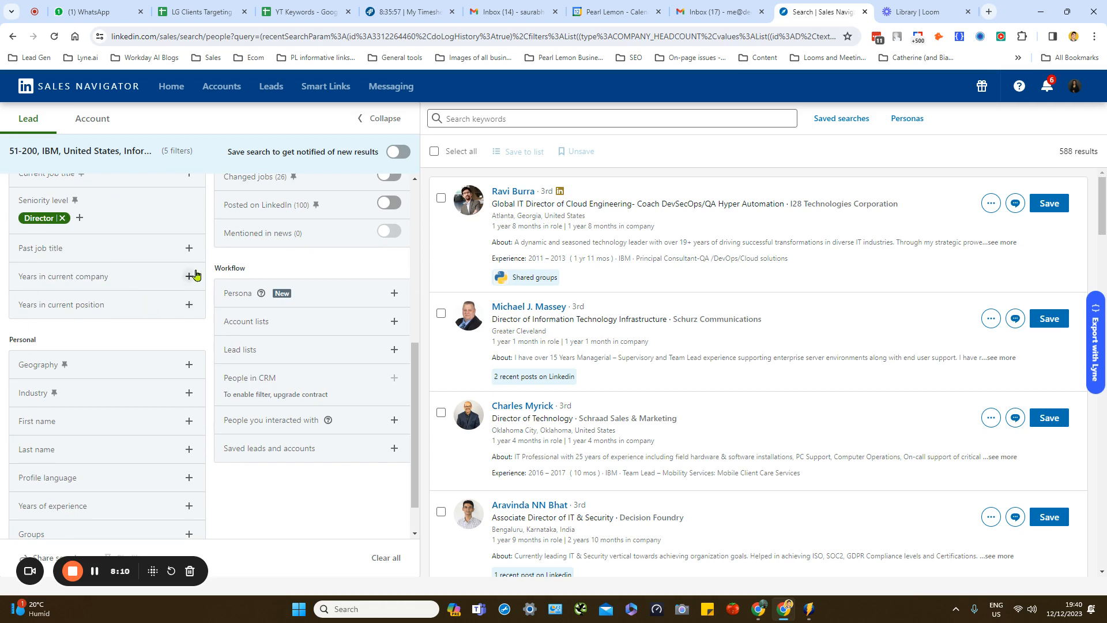
{"action": "left_click", "coordinate": [190, 276]}
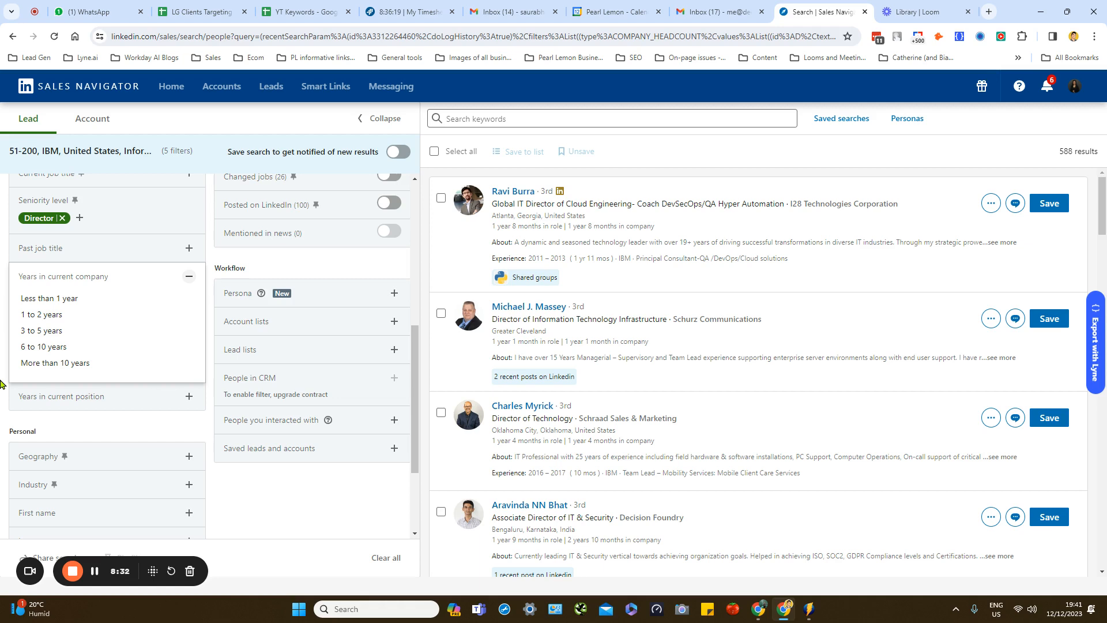
{"action": "left_click", "coordinate": [2, 347]}
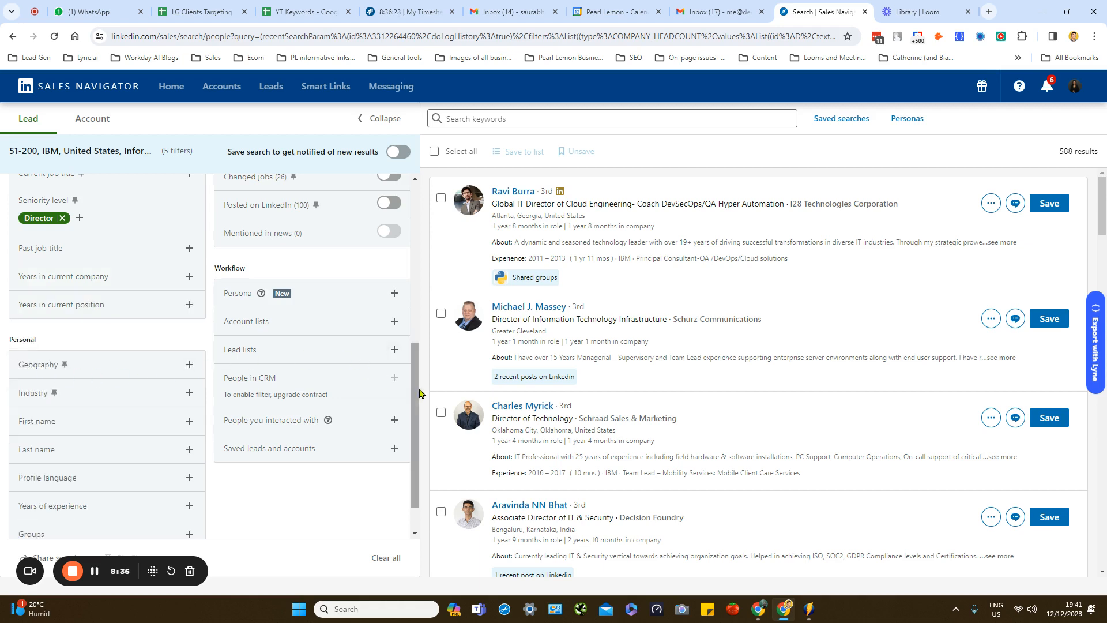
View the options for years in current position without choosing one.
{"action": "scroll", "coordinate": [415, 387], "scroll_direction": "down", "scroll_amount": 2}
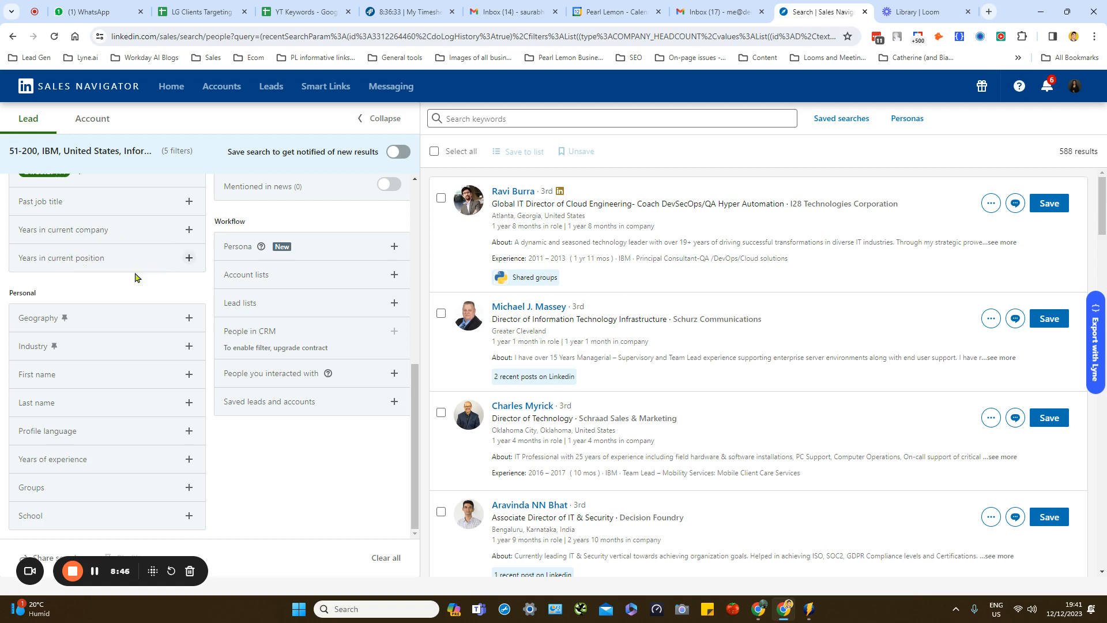
{"action": "left_click_drag", "start_coordinate": [415, 404], "coordinate": [456, 456]}
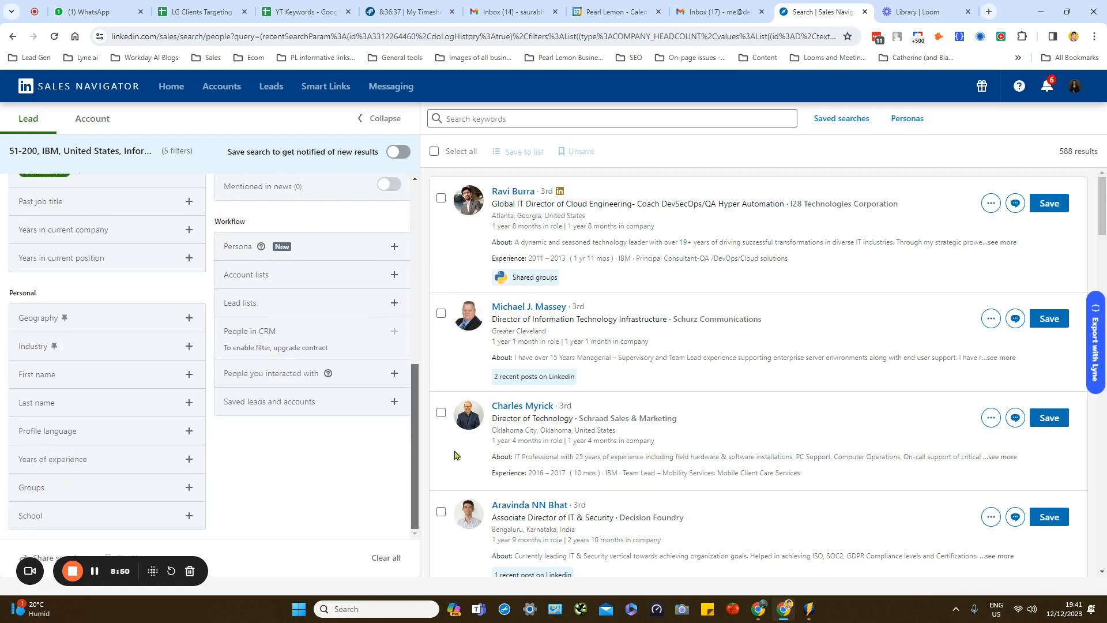
{"action": "left_click", "coordinate": [190, 259]}
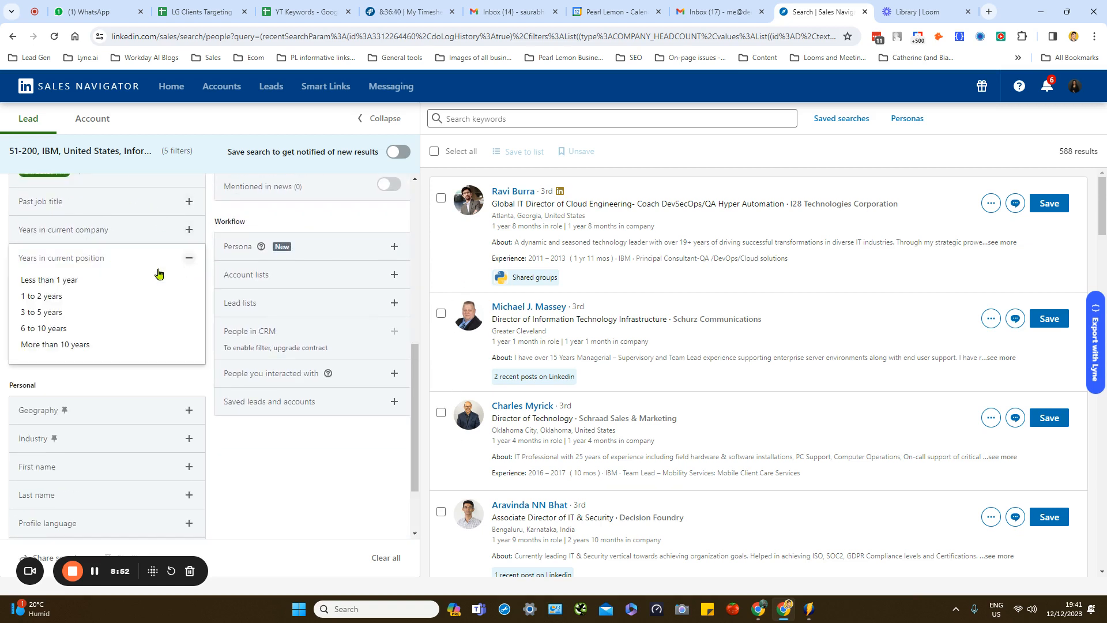
{"action": "left_click", "coordinate": [2, 355]}
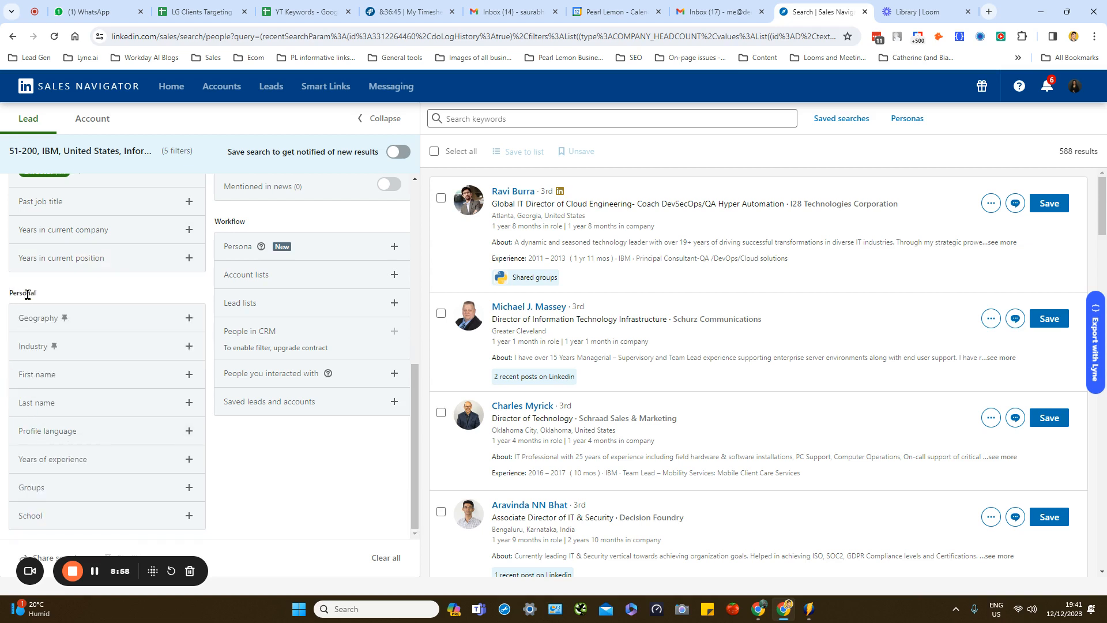
Remove IBM from the past company filter and check the number of results.
{"action": "scroll", "coordinate": [415, 398], "scroll_direction": "up", "scroll_amount": 6}
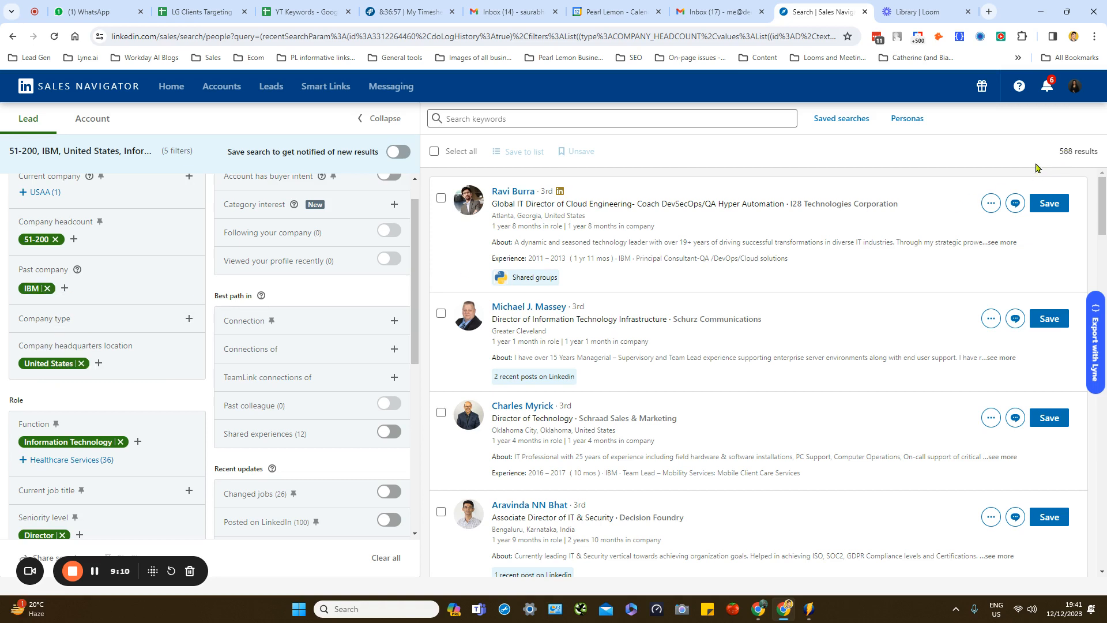
{"action": "left_click", "coordinate": [48, 288]}
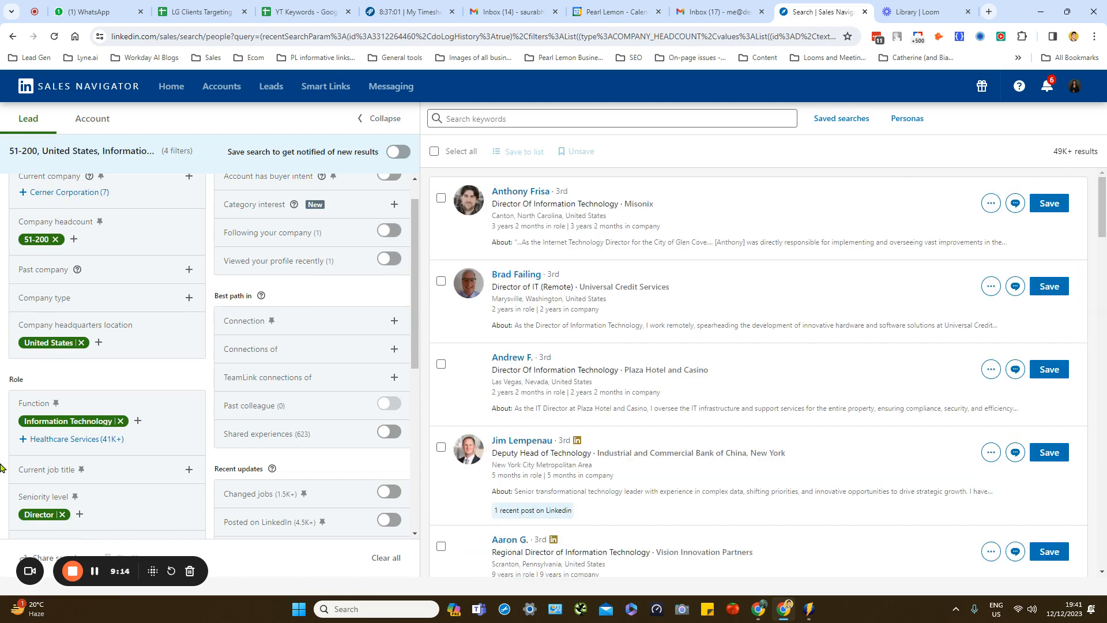
{"action": "left_click_drag", "start_coordinate": [1052, 151], "coordinate": [1077, 151]}
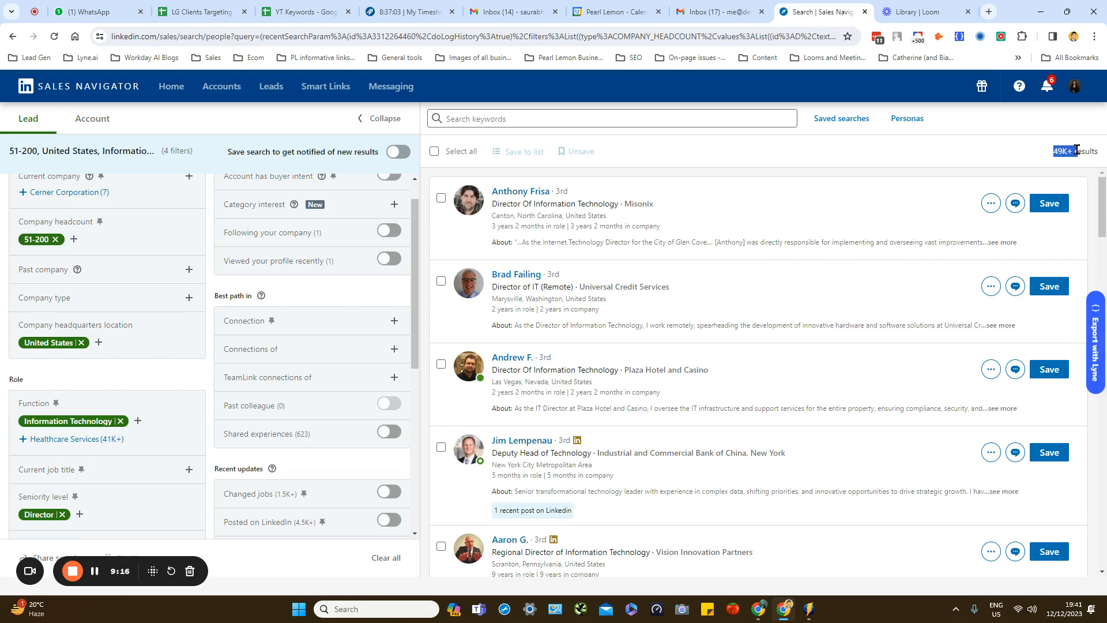
{"action": "left_click", "coordinate": [201, 460]}
{"action": "mouse_move", "coordinate": [67, 346]}
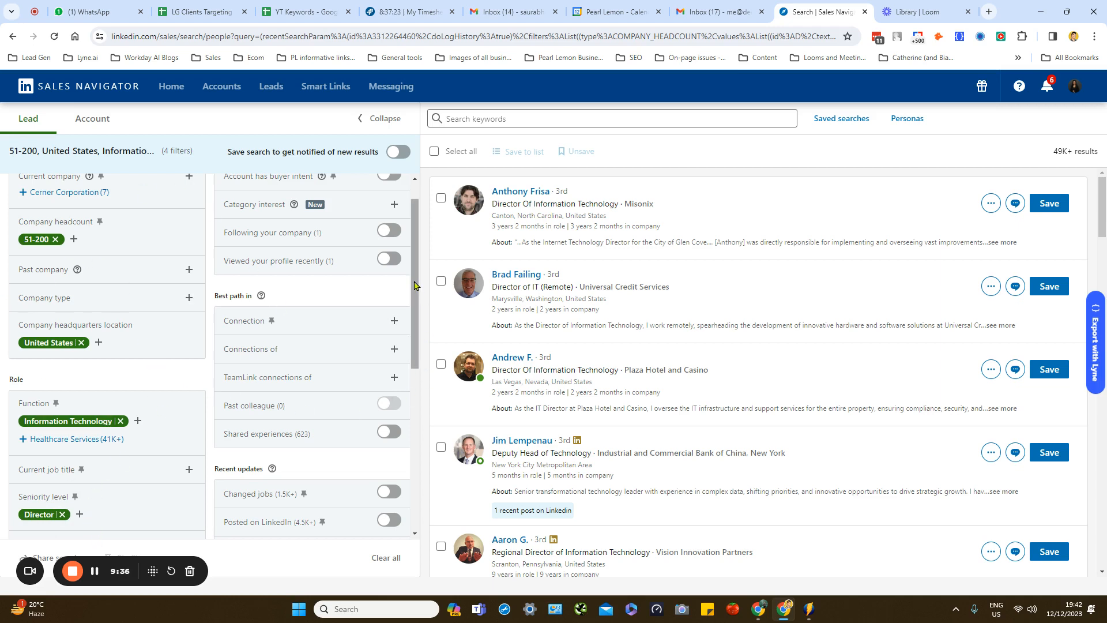
Include United States as the region in the personal Geography filter and check the number of results.
{"action": "left_click_drag", "start_coordinate": [418, 287], "coordinate": [417, 409]}
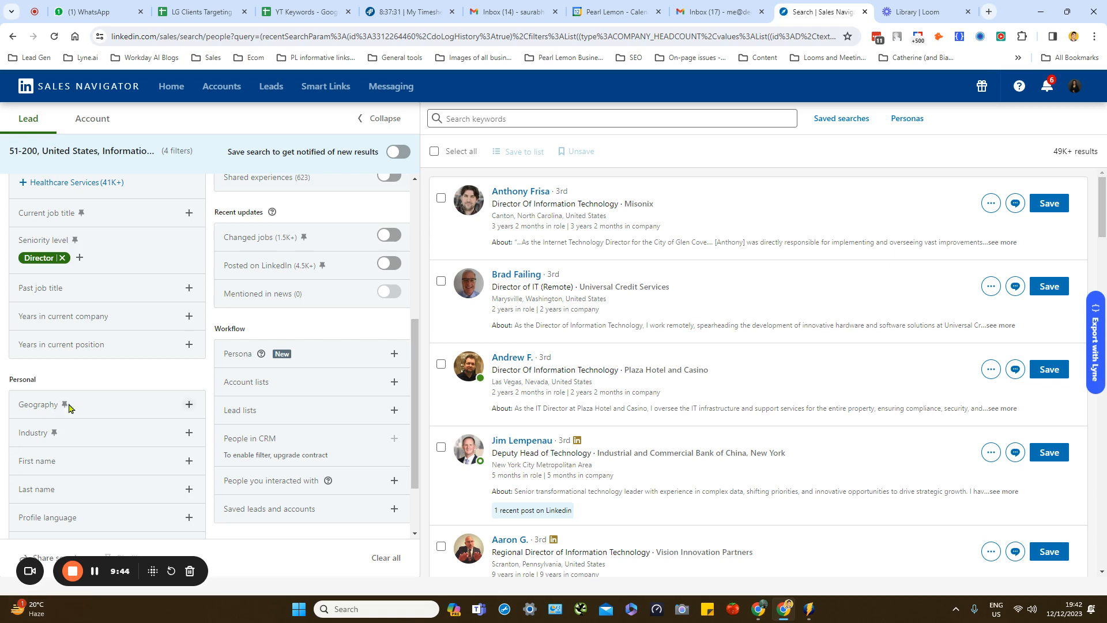
{"action": "left_click", "coordinate": [120, 406]}
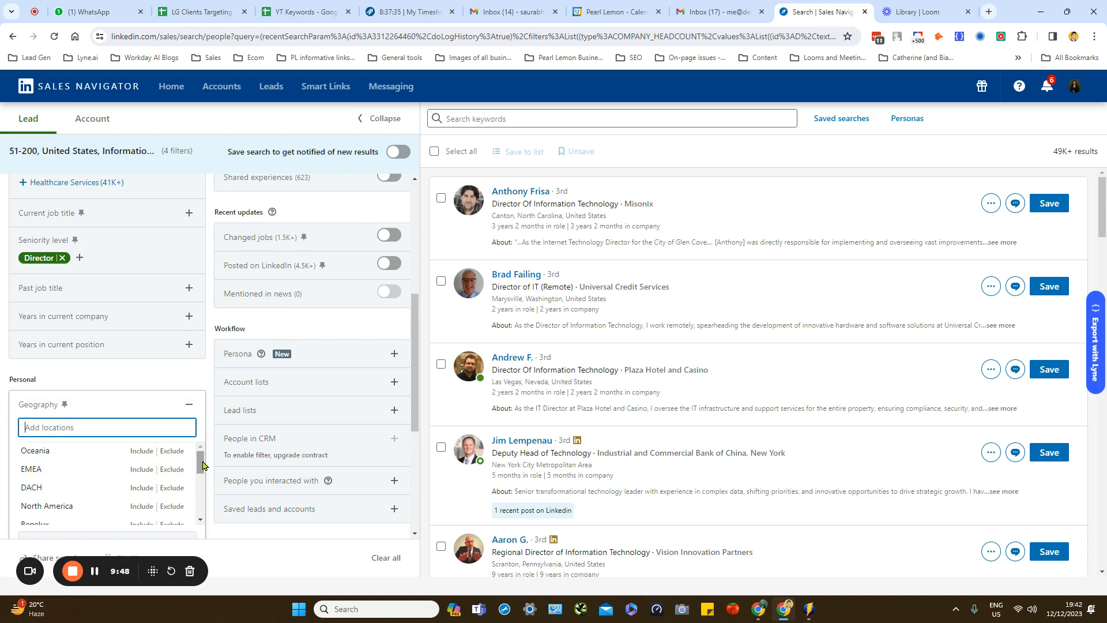
{"action": "left_click_drag", "start_coordinate": [202, 464], "coordinate": [214, 418]}
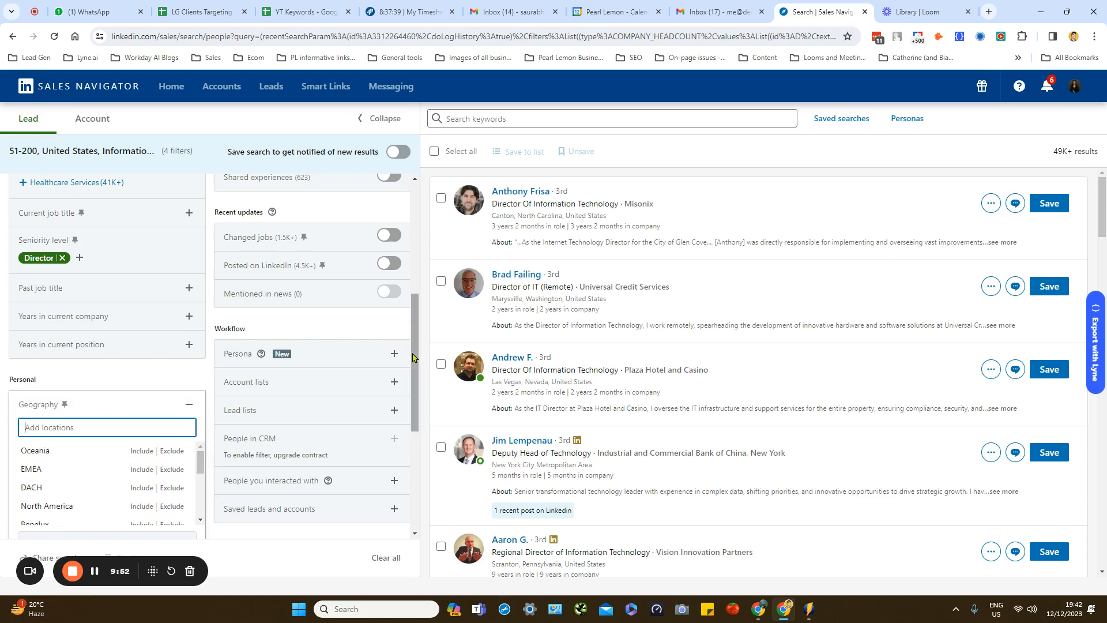
{"action": "left_click_drag", "start_coordinate": [416, 354], "coordinate": [420, 453]}
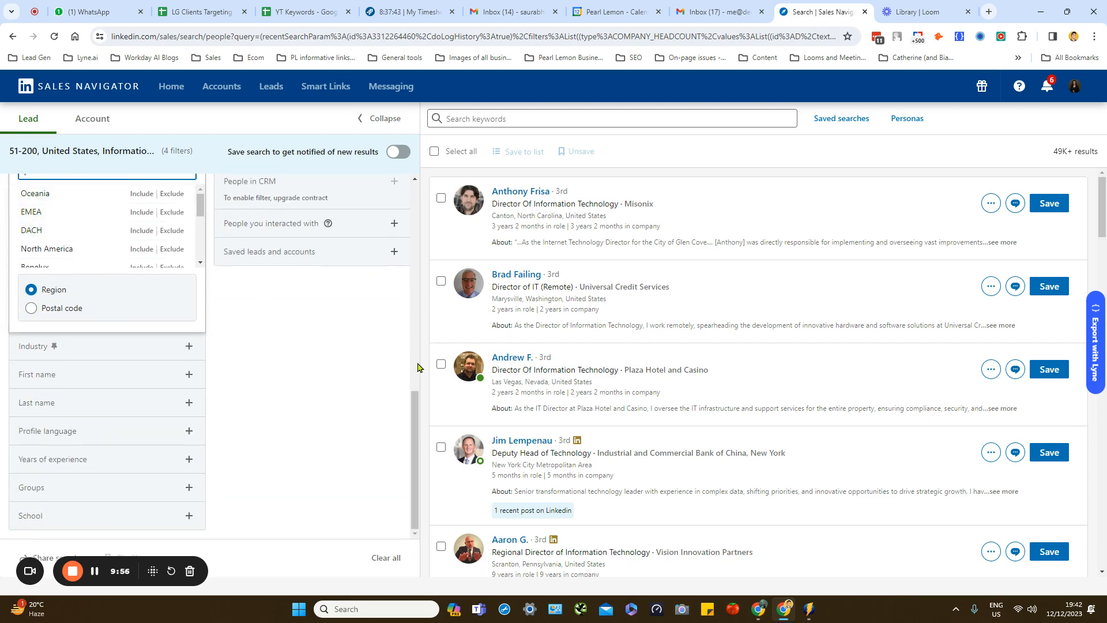
{"action": "left_click_drag", "start_coordinate": [414, 413], "coordinate": [415, 379]}
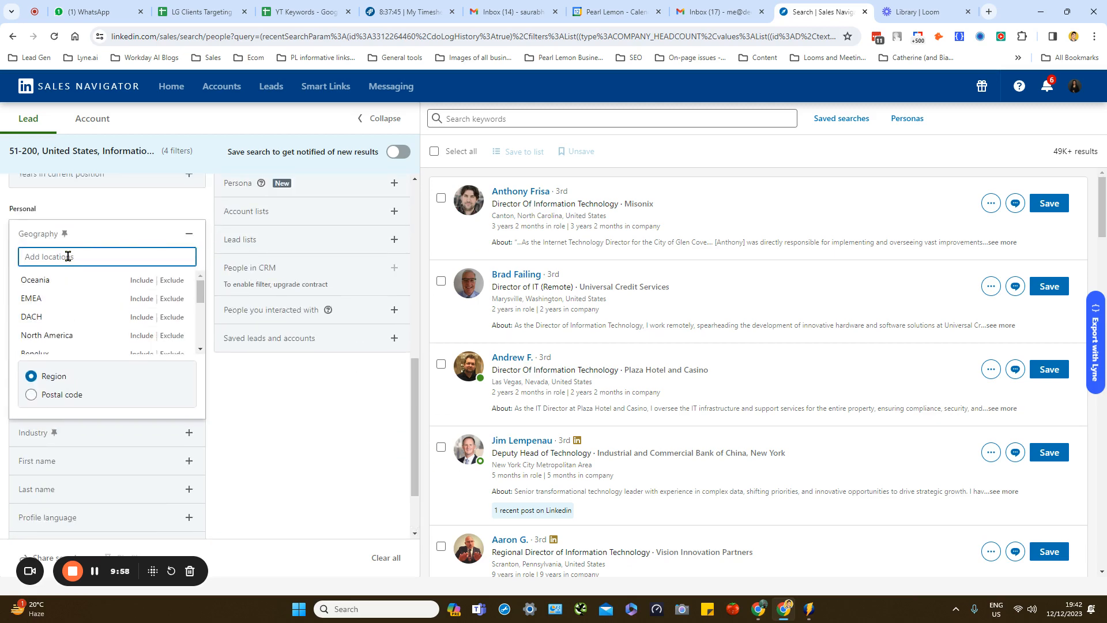
{"action": "type", "text": "U"}
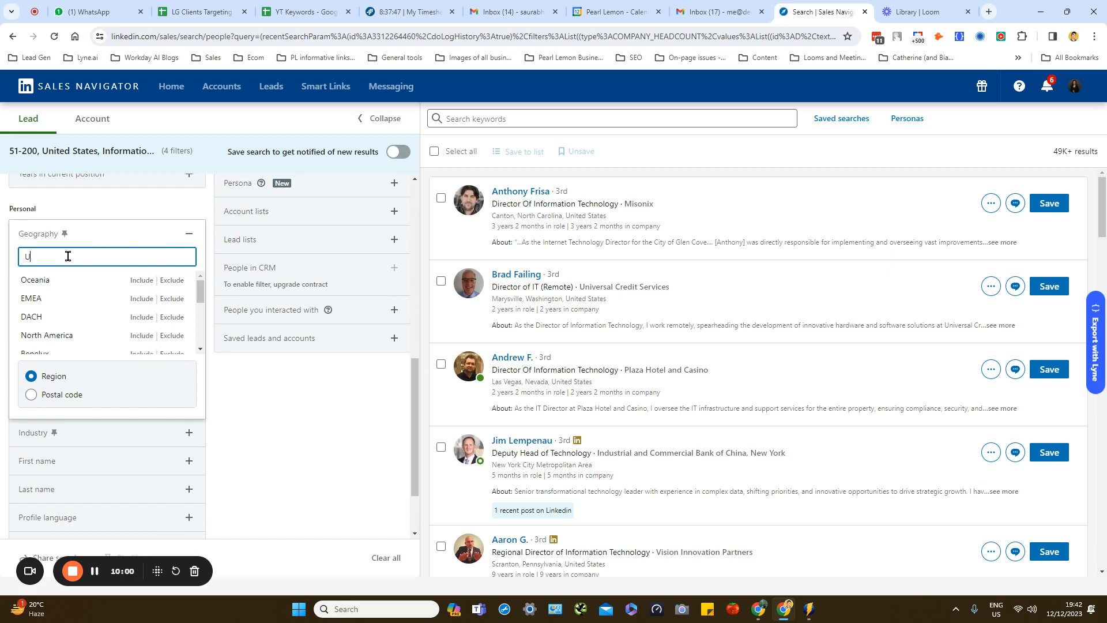
{"action": "type", "text": "nited"}
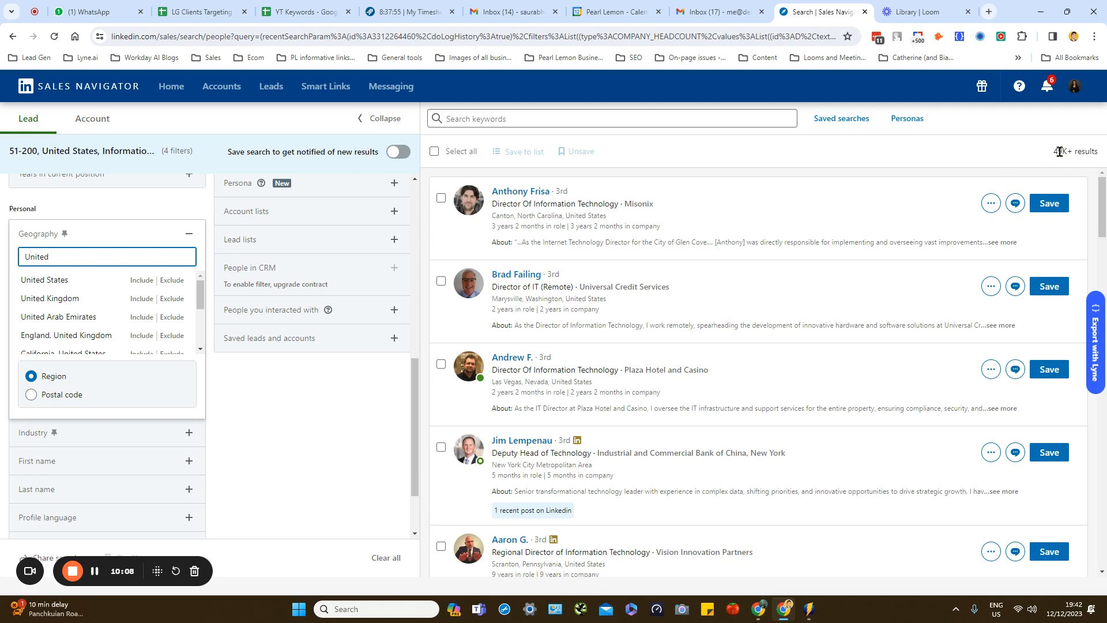
{"action": "left_click_drag", "start_coordinate": [1073, 150], "coordinate": [1052, 151]}
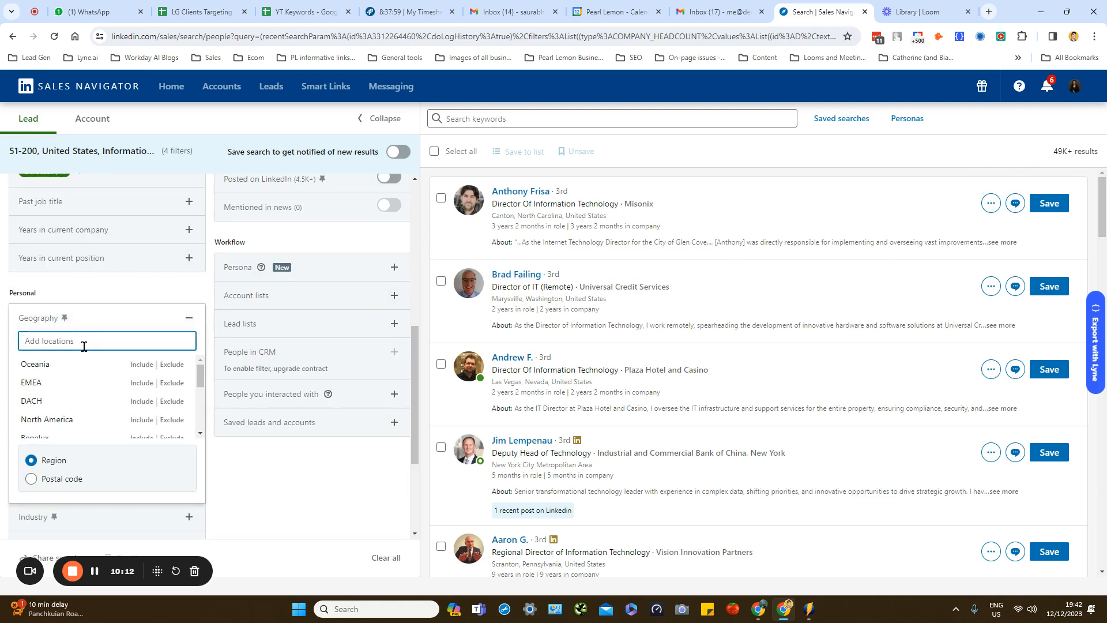
{"action": "type", "text": "united"}
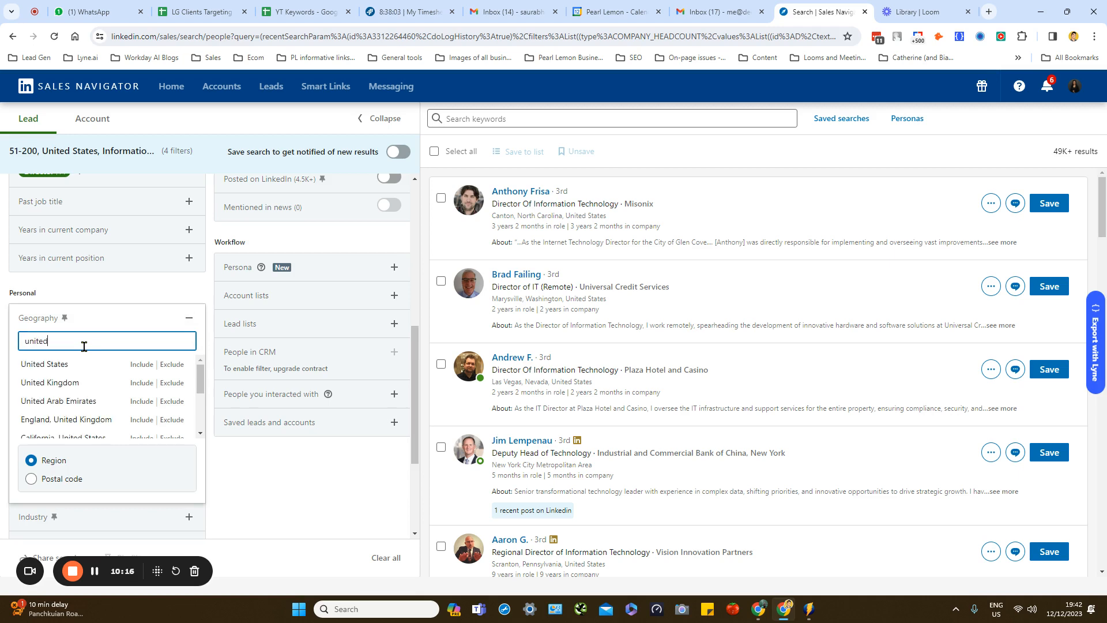
{"action": "left_click", "coordinate": [144, 364]}
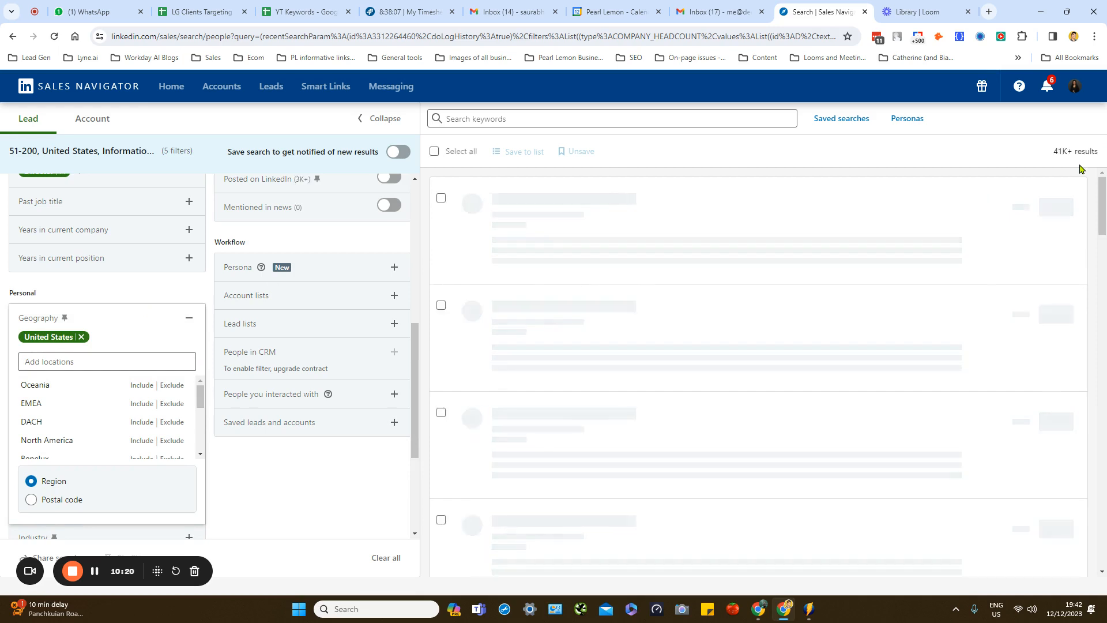
{"action": "left_click_drag", "start_coordinate": [1076, 151], "coordinate": [1052, 156]}
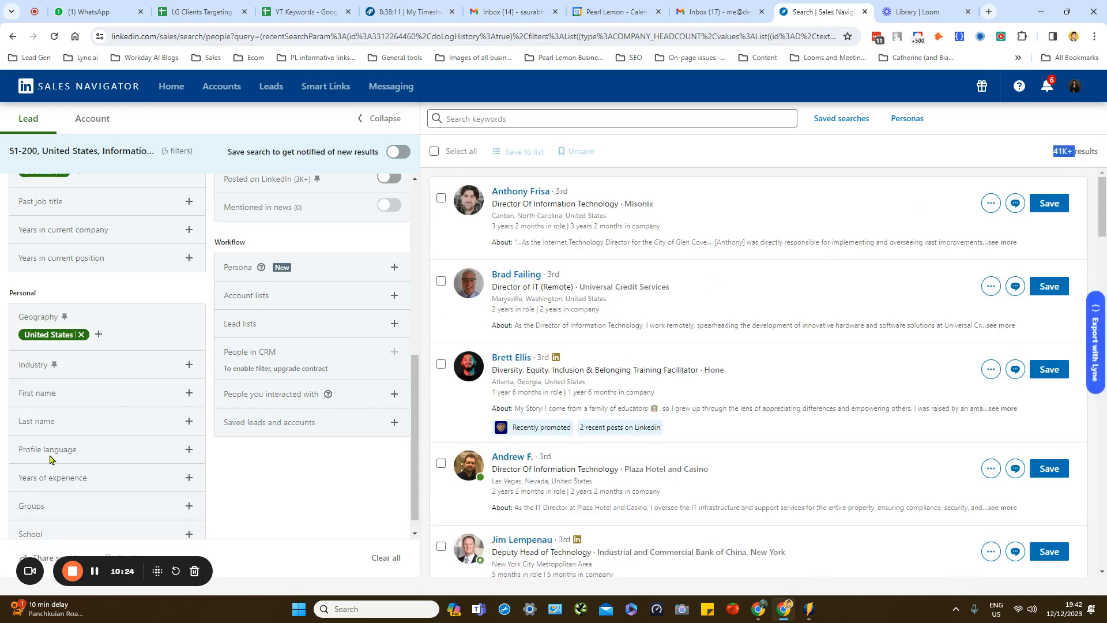
View the options of the personal Industry filter without choosing one.
{"action": "left_click", "coordinate": [190, 365]}
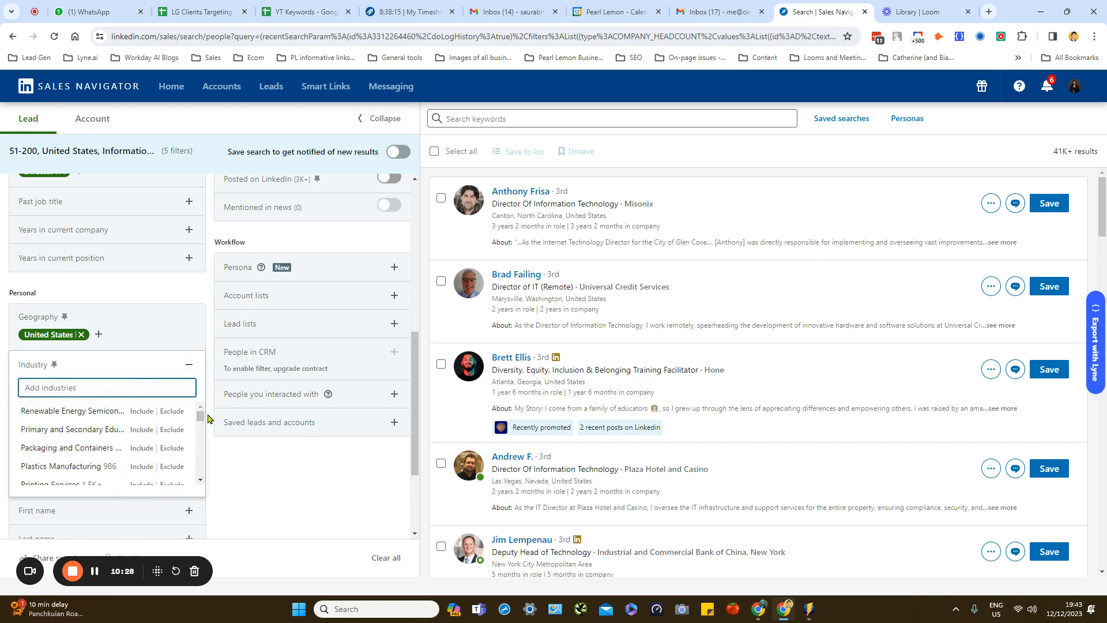
{"action": "mouse_move", "coordinate": [200, 415]}
{"action": "left_mouse_down"}
{"action": "mouse_move", "coordinate": [200, 471]}
{"action": "mouse_move", "coordinate": [201, 405]}
{"action": "left_mouse_up"}
{"action": "left_click", "coordinate": [1, 377]}
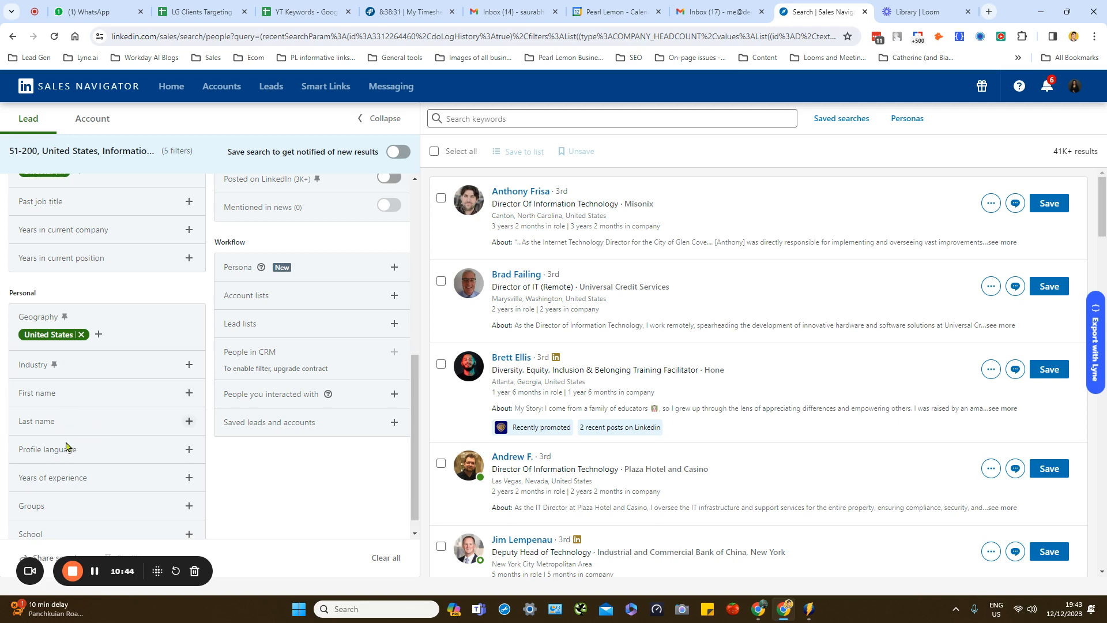
Add English as the profile language in the personal filters.
{"action": "left_click", "coordinate": [185, 454]}
{"action": "left_click", "coordinate": [44, 486]}
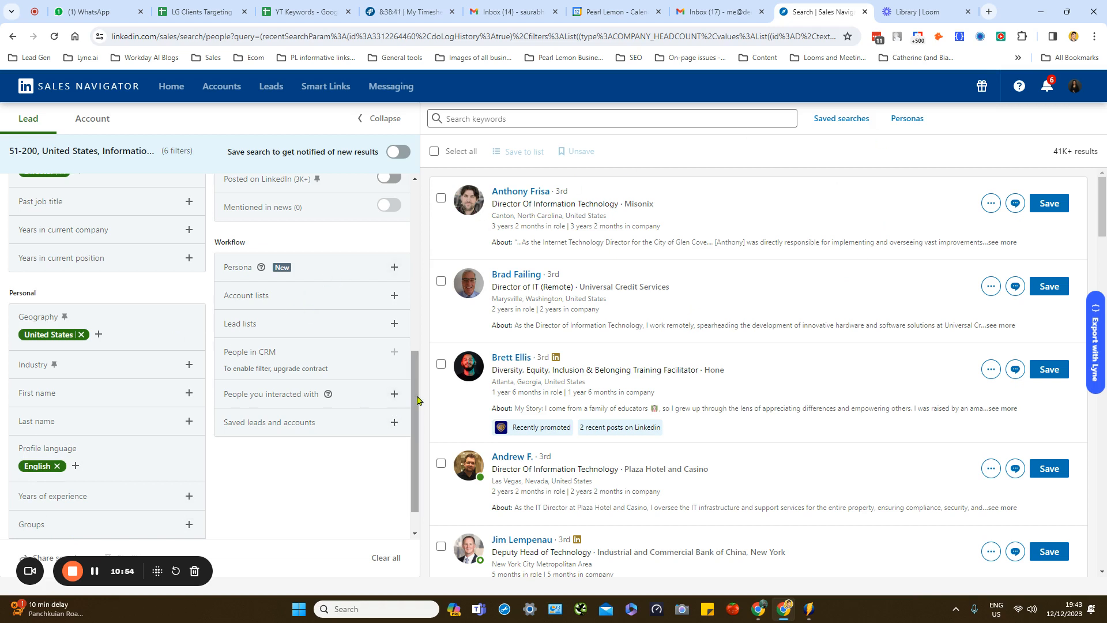
View the options for years of experience without choosing one.
{"action": "scroll", "coordinate": [413, 416], "scroll_direction": "down", "scroll_amount": 1}
{"action": "left_click_drag", "start_coordinate": [413, 416], "coordinate": [413, 437]}
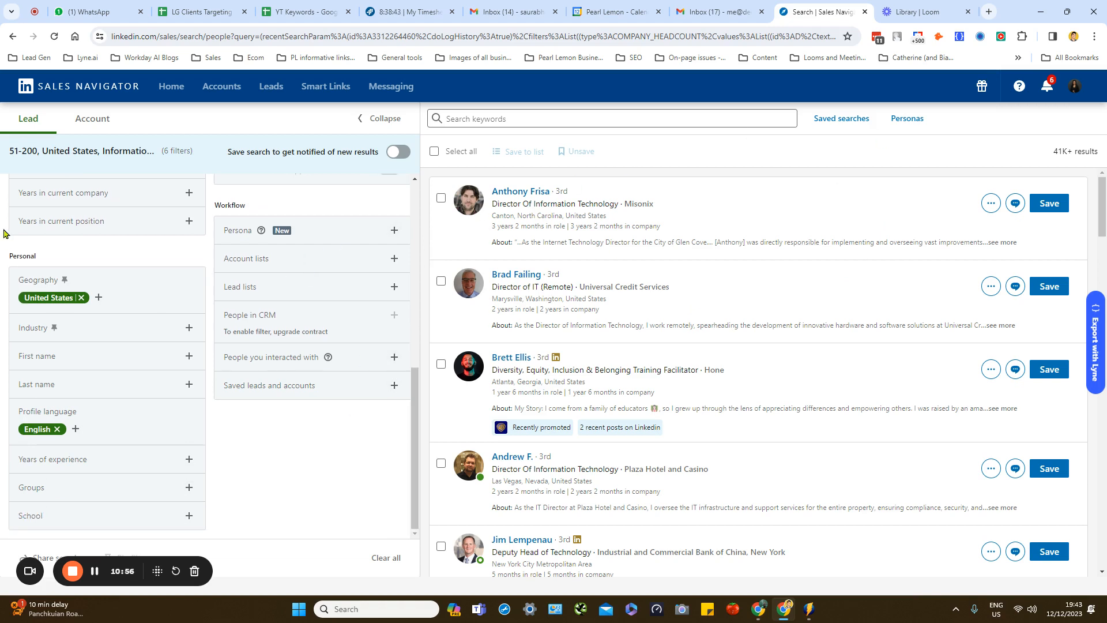
{"action": "left_click", "coordinate": [189, 459]}
{"action": "left_click", "coordinate": [189, 461]}
View the Groups and School filters without adding any value.
{"action": "left_click", "coordinate": [190, 487]}
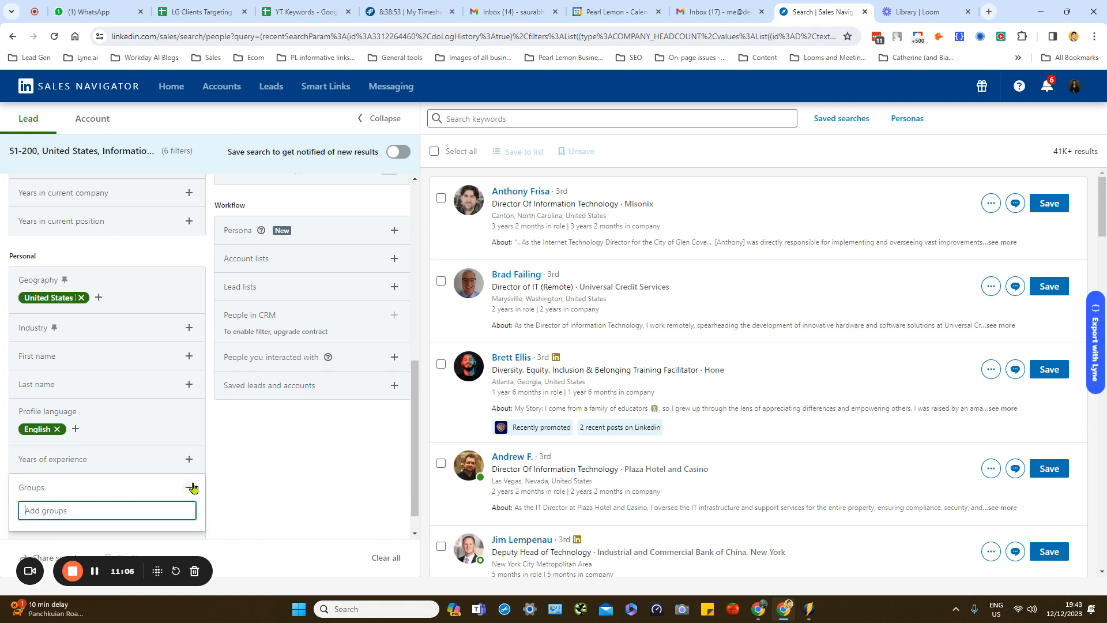
{"action": "left_click", "coordinate": [2, 467]}
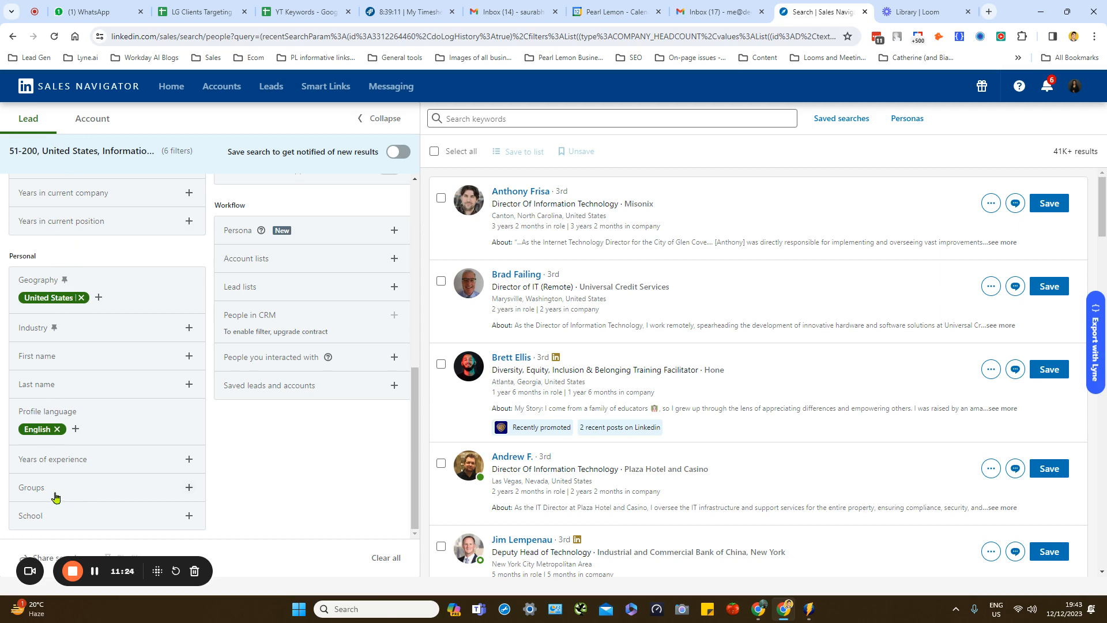
{"action": "left_click", "coordinate": [187, 519]}
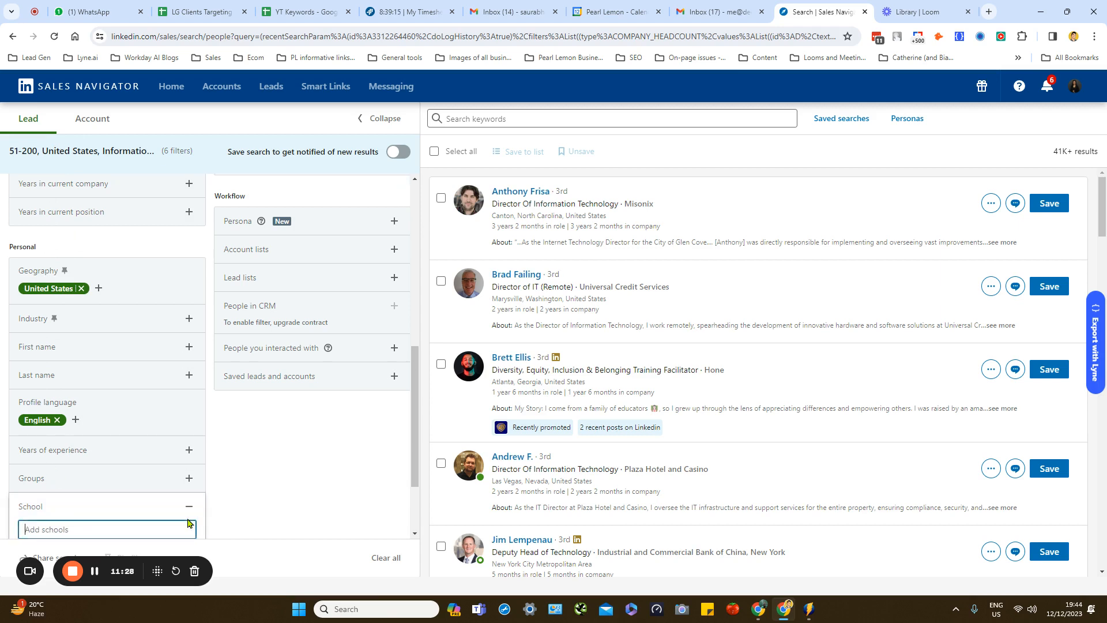
{"action": "left_click", "coordinate": [1, 484]}
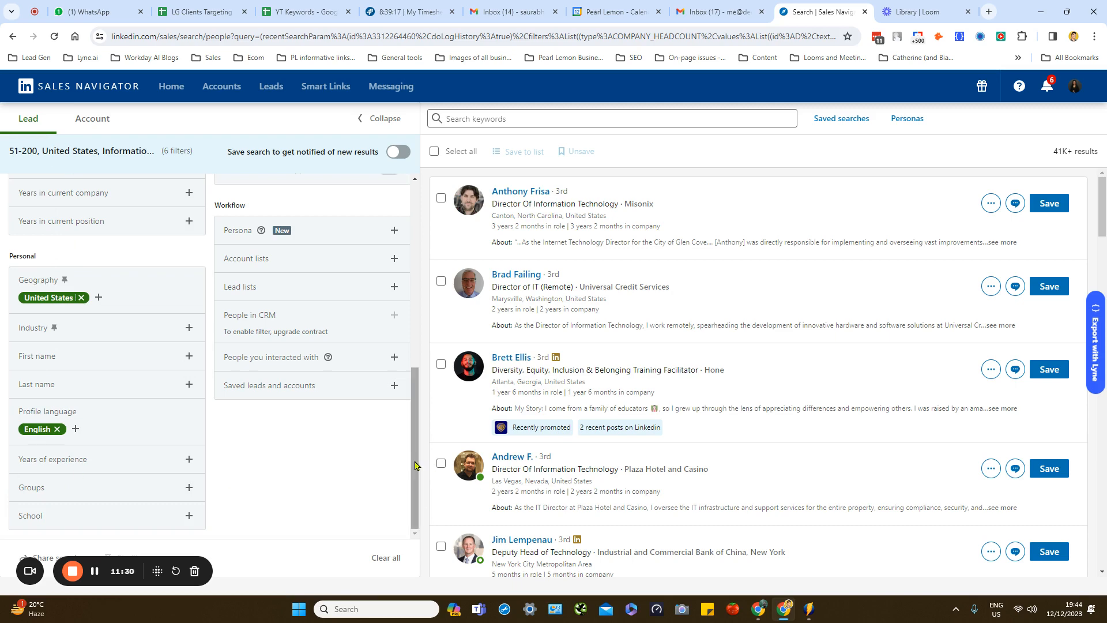
Read the explanation of the buyer intent filter for accounts without turning the filter on.
{"action": "left_click_drag", "start_coordinate": [416, 450], "coordinate": [378, 223]}
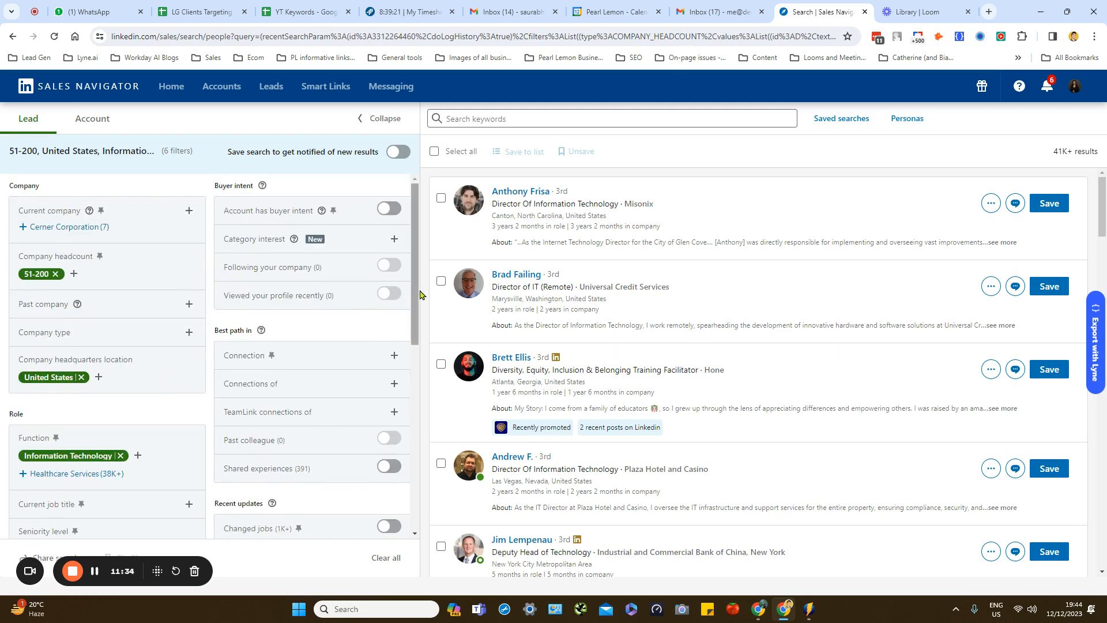
{"action": "left_click_drag", "start_coordinate": [413, 283], "coordinate": [414, 476]}
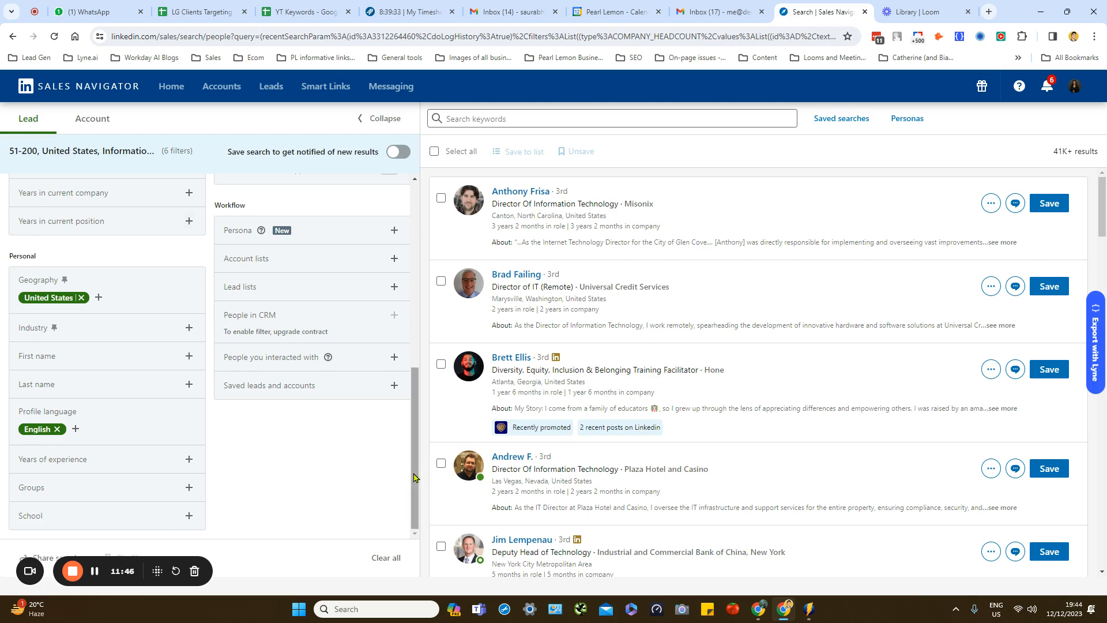
{"action": "left_click_drag", "start_coordinate": [413, 474], "coordinate": [446, 229]}
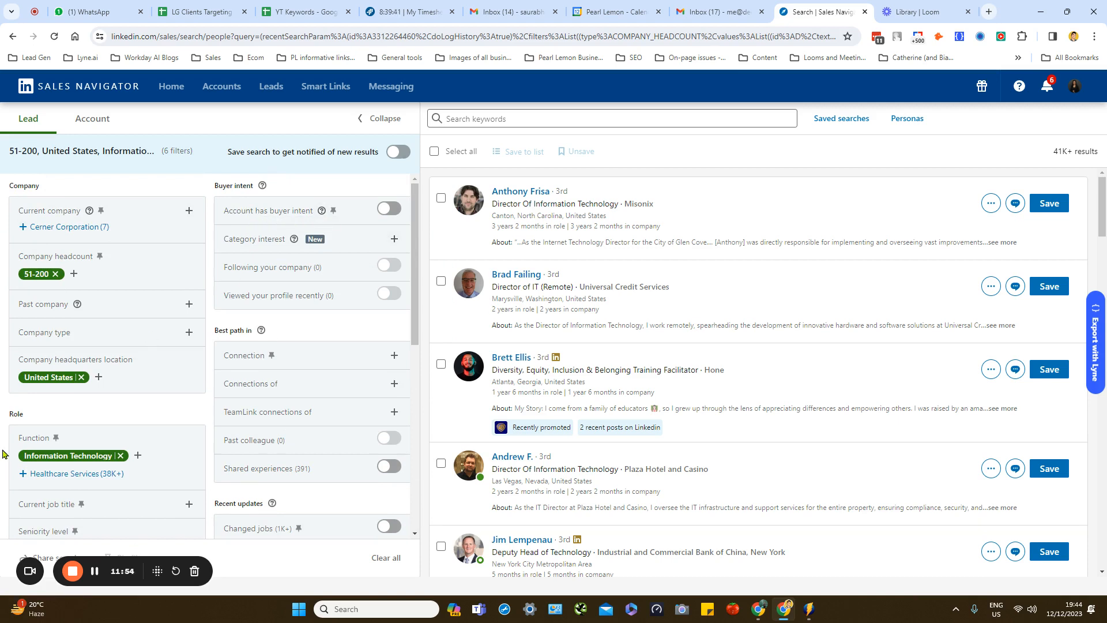
{"action": "left_click", "coordinate": [321, 211]}
{"action": "left_click", "coordinate": [323, 214]}
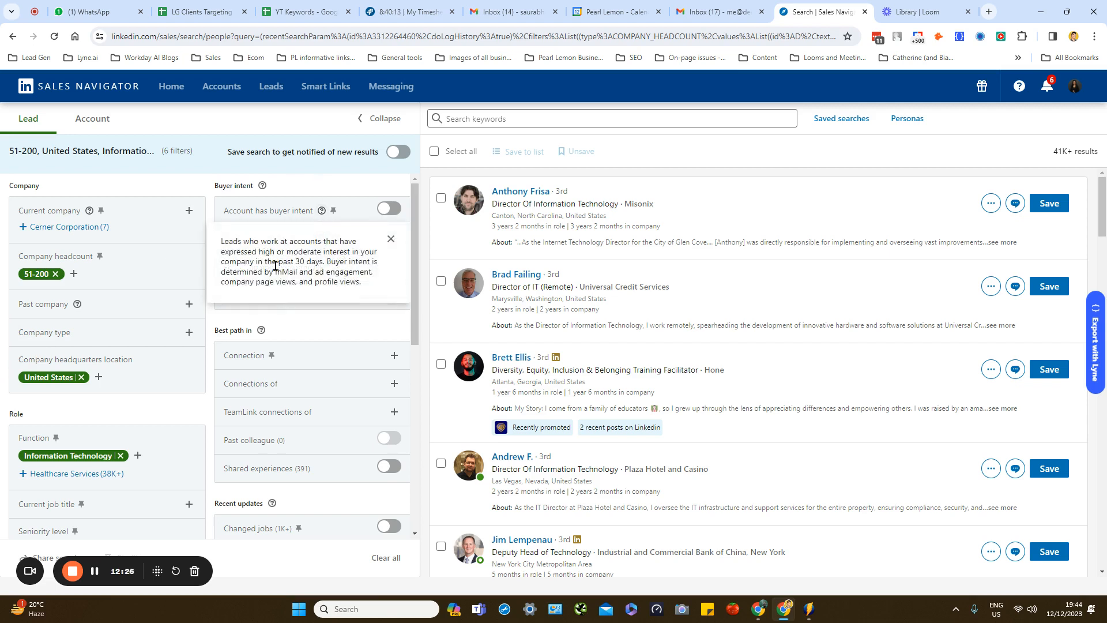
{"action": "left_click_drag", "start_coordinate": [295, 262], "coordinate": [322, 263]}
{"action": "left_click_drag", "start_coordinate": [222, 271], "coordinate": [363, 283]}
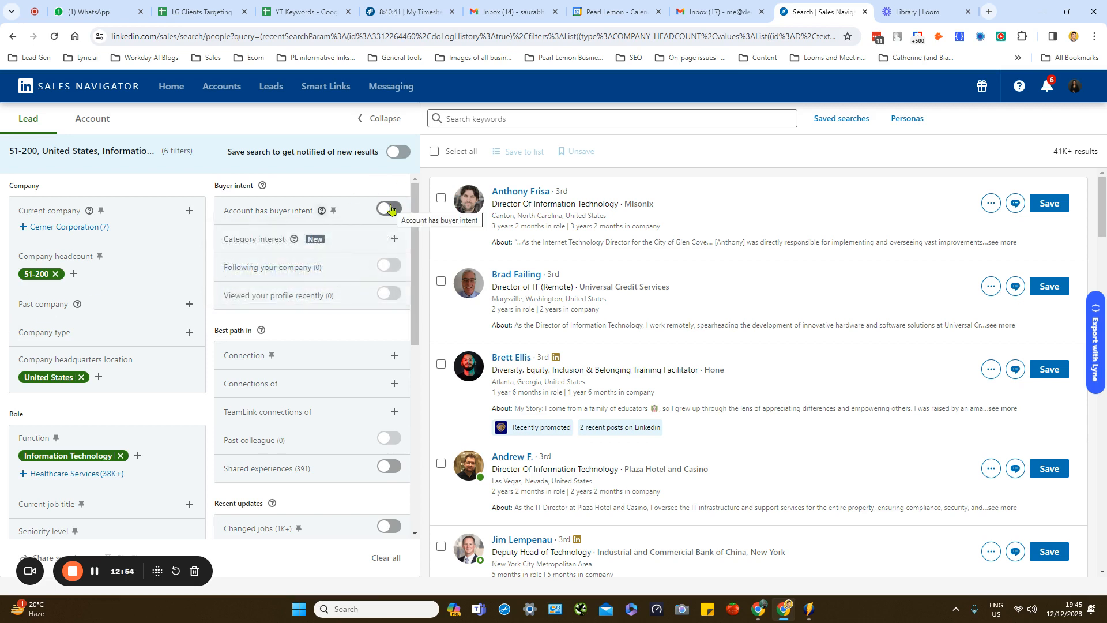
{"action": "mouse_move", "coordinate": [294, 241]}
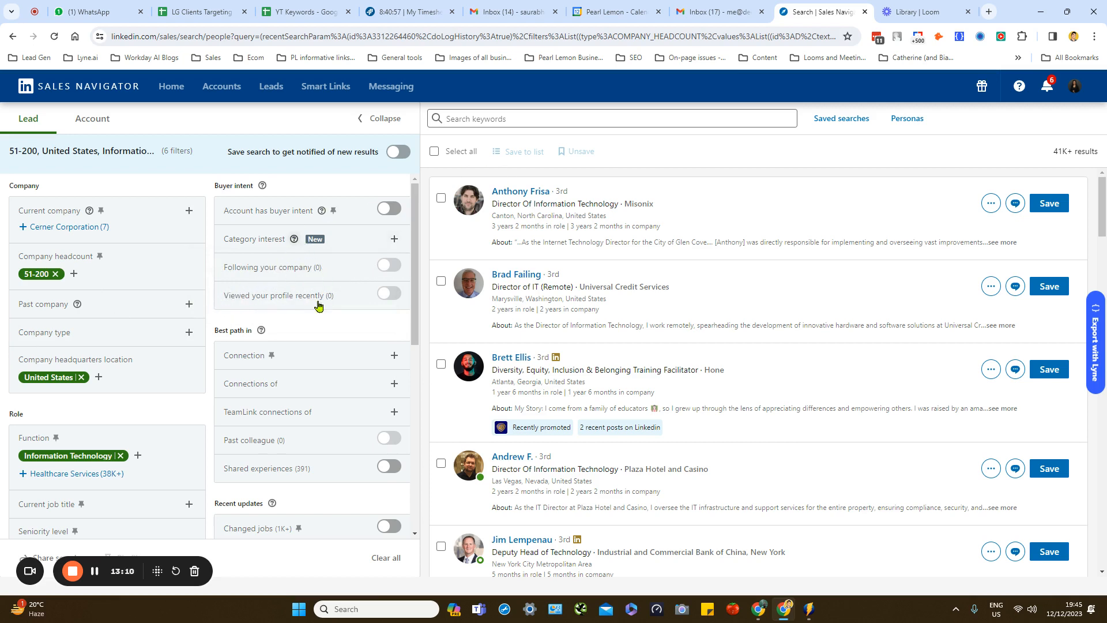
View the connection degree options under Best path in without choosing one.
{"action": "left_click_drag", "start_coordinate": [416, 285], "coordinate": [419, 307]}
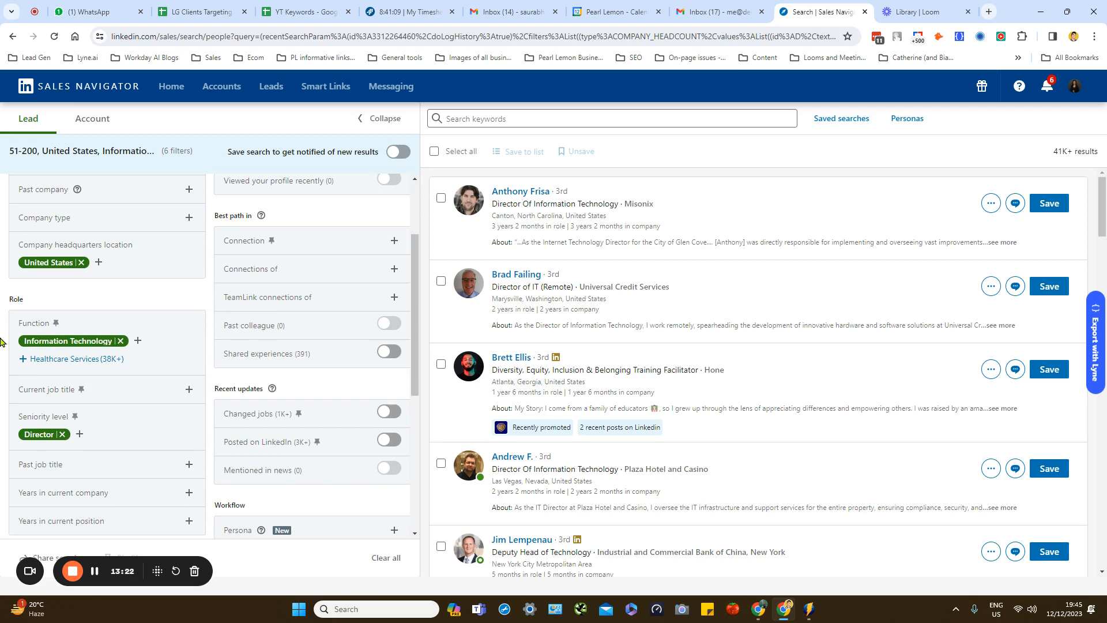
{"action": "left_click", "coordinate": [395, 244]}
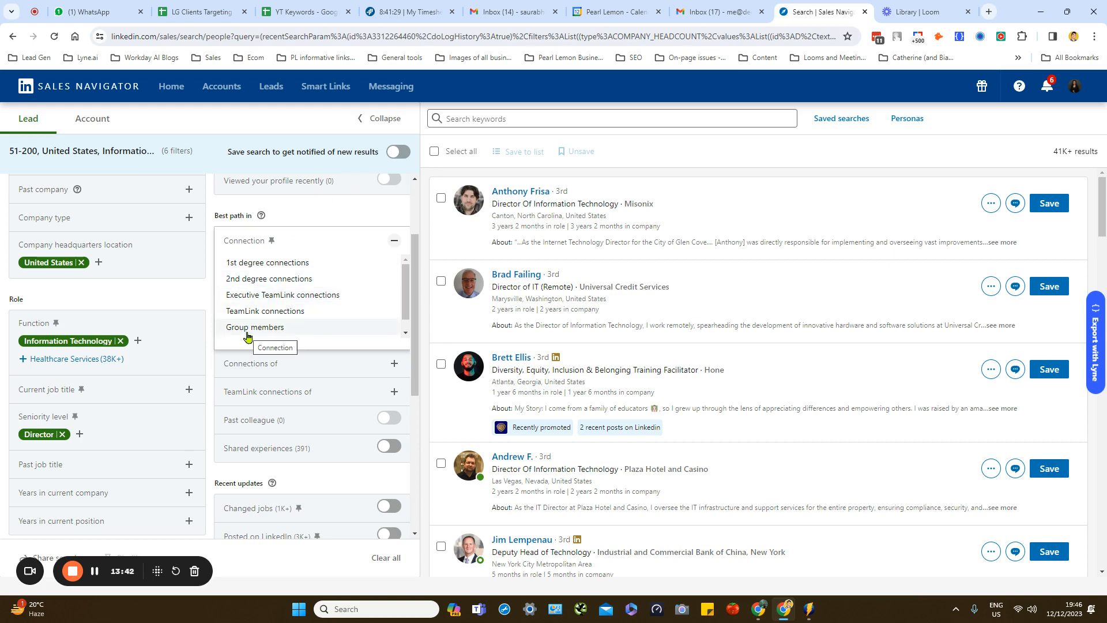
{"action": "left_click", "coordinate": [1, 298]}
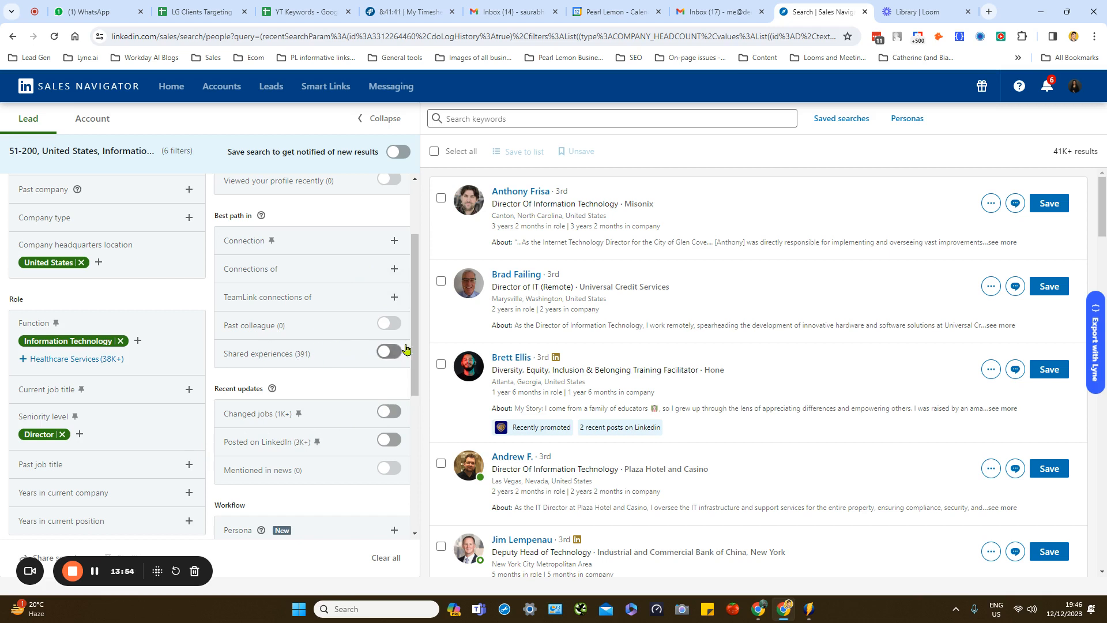
Look through the Recent updates and Workflow filters without applying any.
{"action": "left_click_drag", "start_coordinate": [413, 336], "coordinate": [412, 402]}
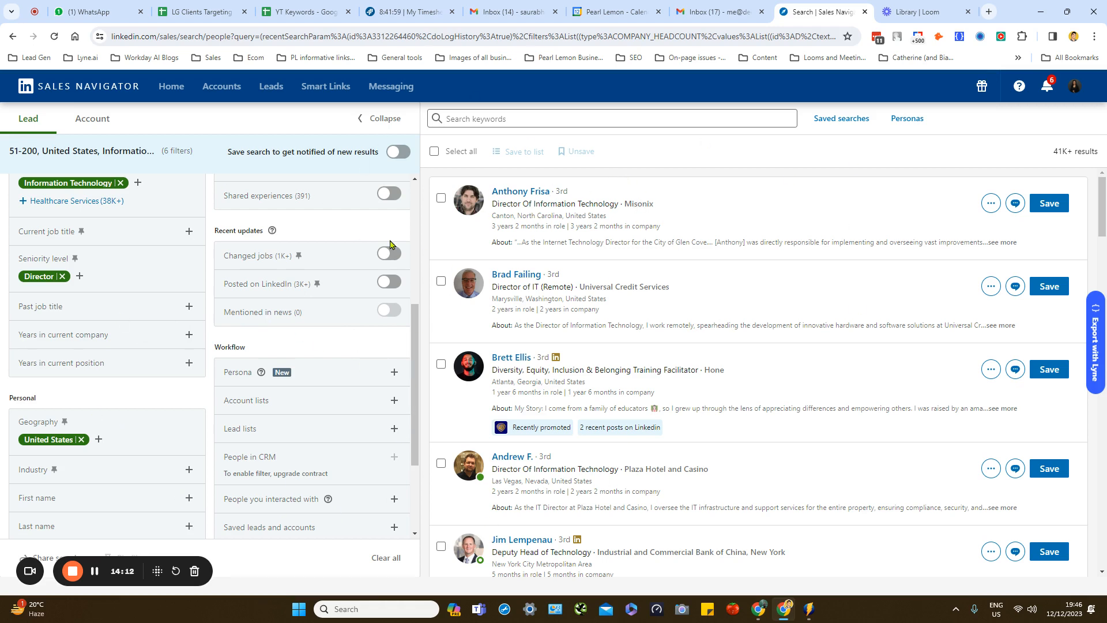
{"action": "scroll", "coordinate": [415, 372], "scroll_direction": "down", "scroll_amount": 2}
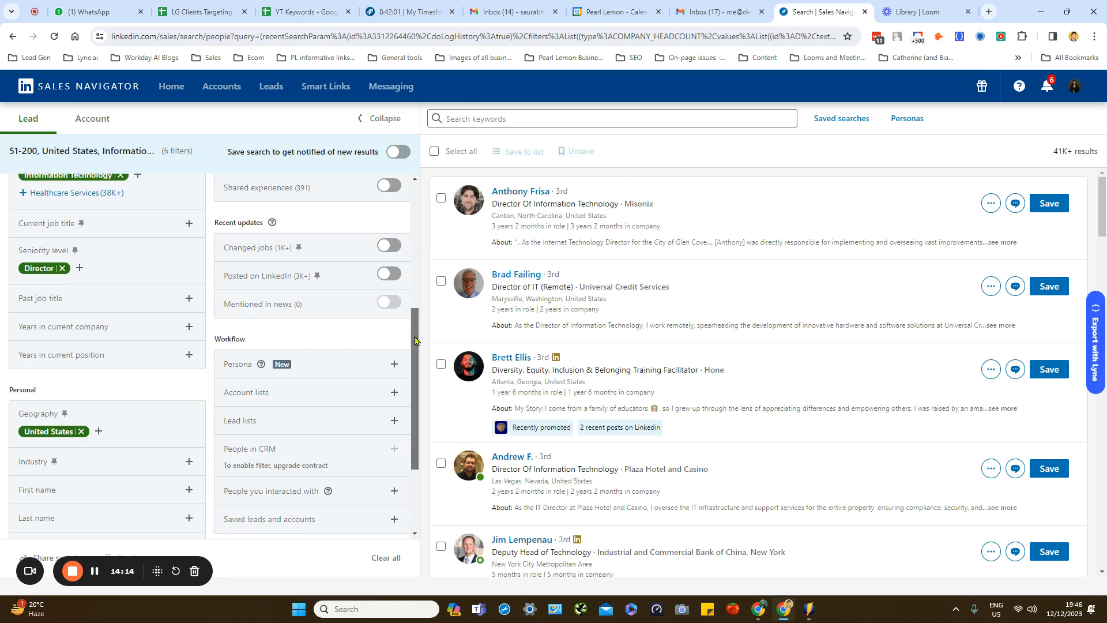
{"action": "left_click_drag", "start_coordinate": [415, 373], "coordinate": [415, 400]}
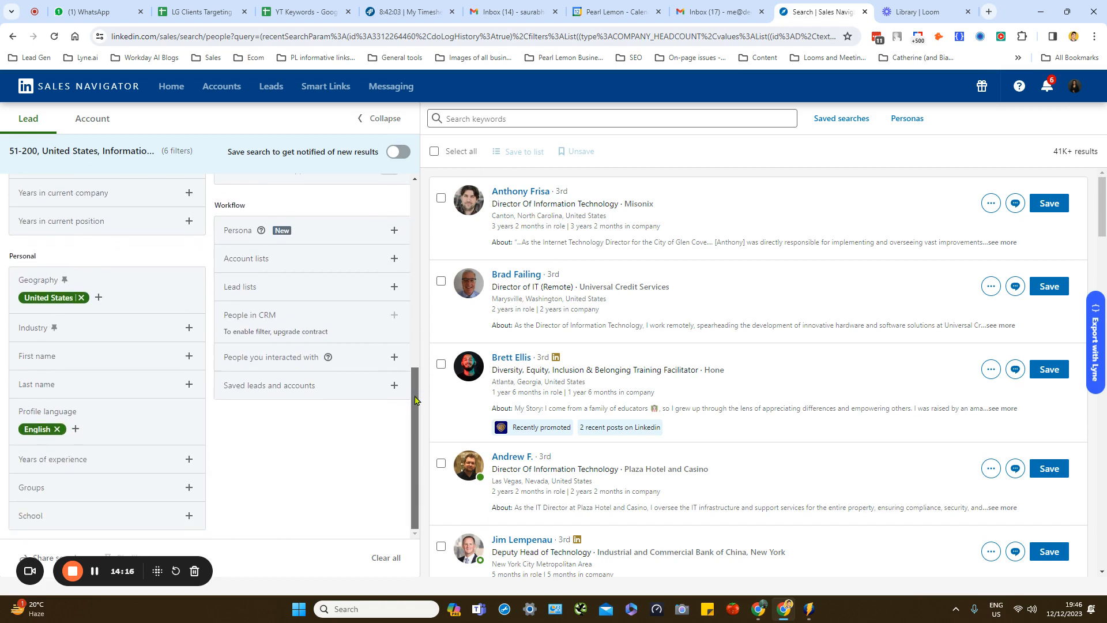
Check the number of results and save the lead search with notifications for new results.
{"action": "left_click_drag", "start_coordinate": [415, 400], "coordinate": [419, 209]}
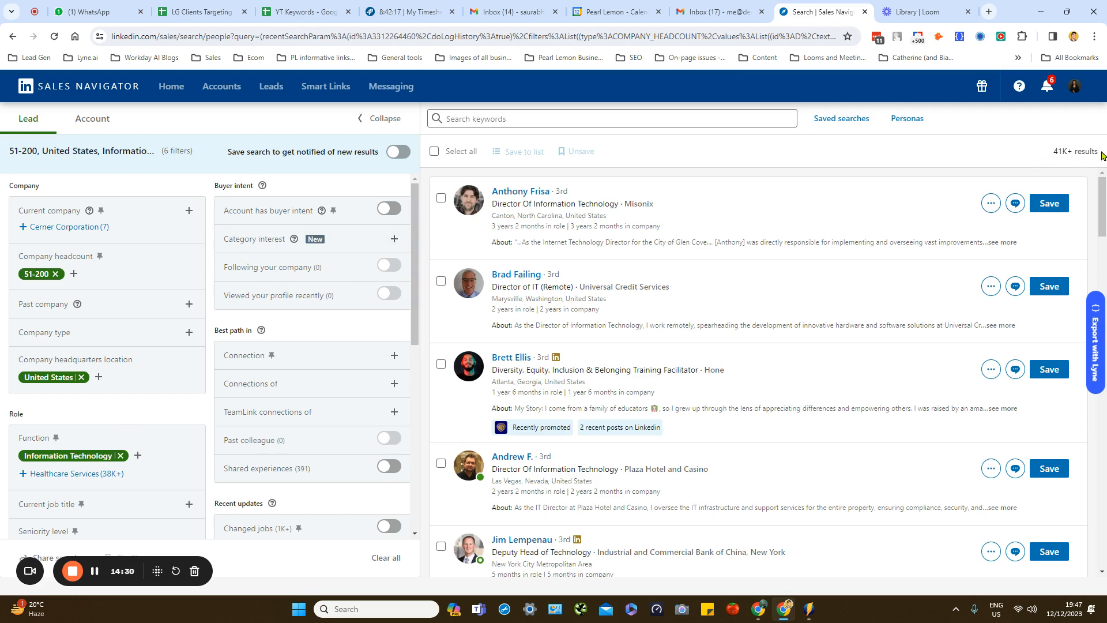
{"action": "left_click_drag", "start_coordinate": [1102, 153], "coordinate": [1042, 155]}
{"action": "left_click", "coordinate": [398, 152]}
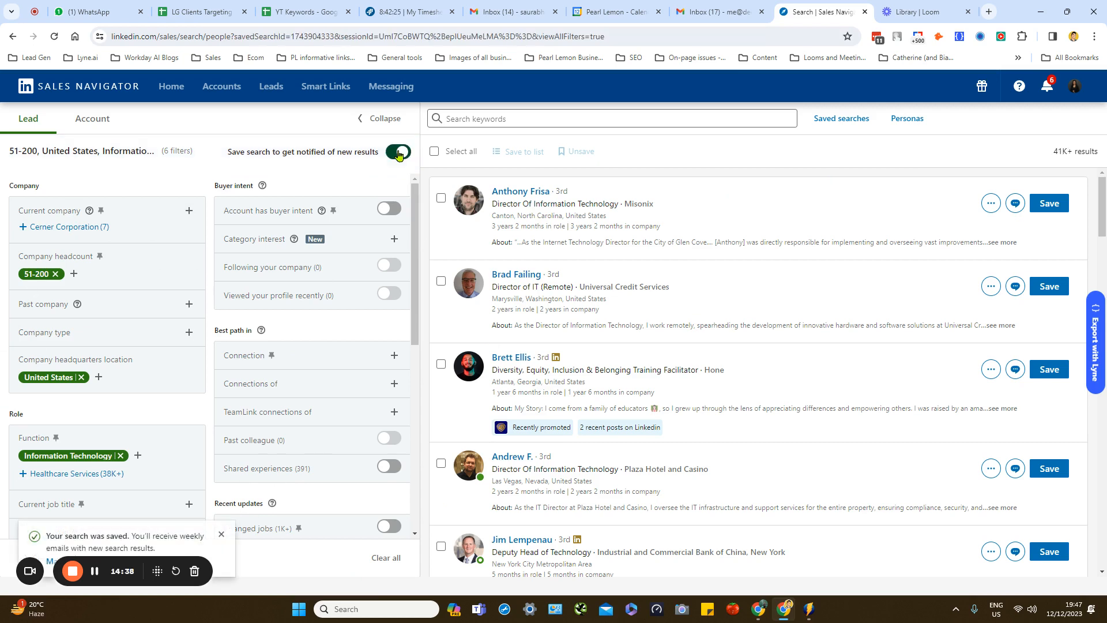
View the saved lead search and its editable name without changing it, and close the list of saved searches.
{"action": "left_click", "coordinate": [840, 119]}
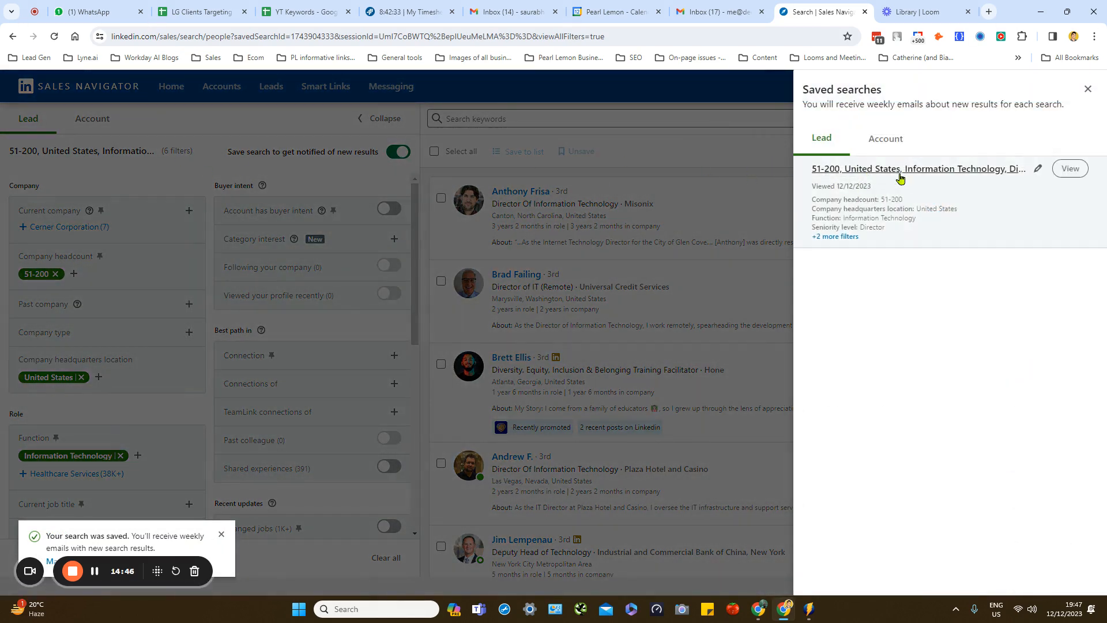
{"action": "left_click", "coordinate": [1036, 171]}
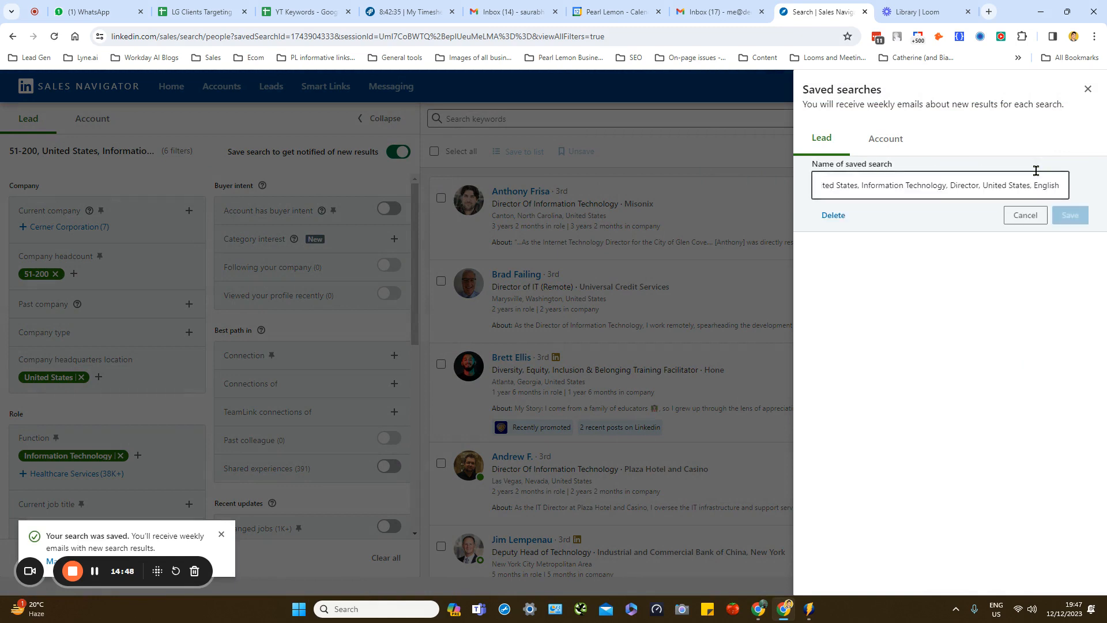
{"action": "left_click", "coordinate": [1029, 214]}
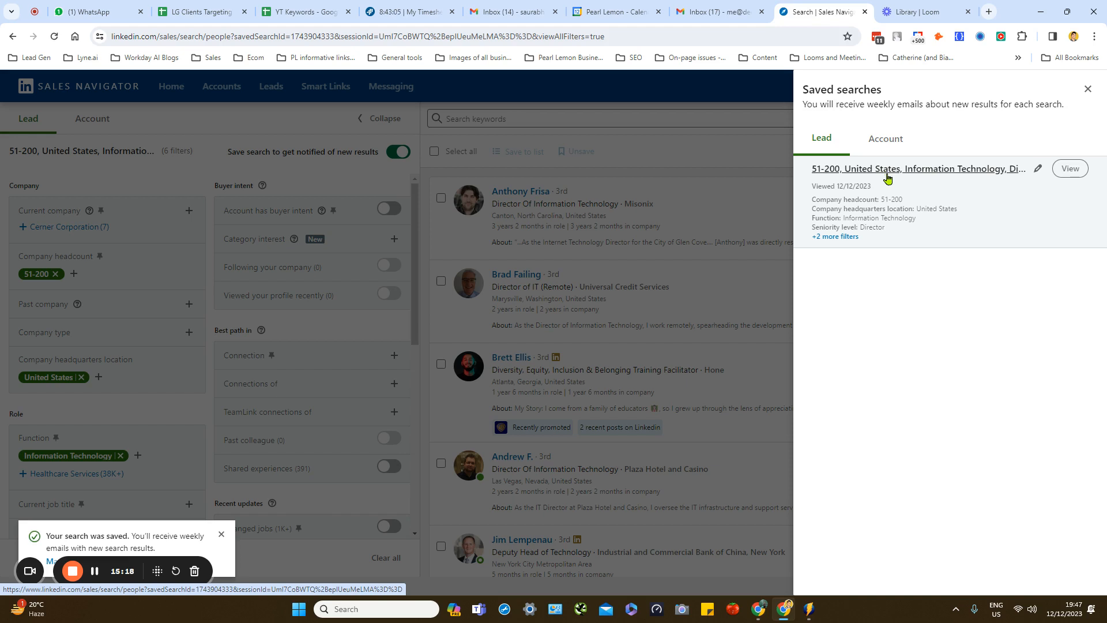
{"action": "left_click", "coordinate": [1088, 89]}
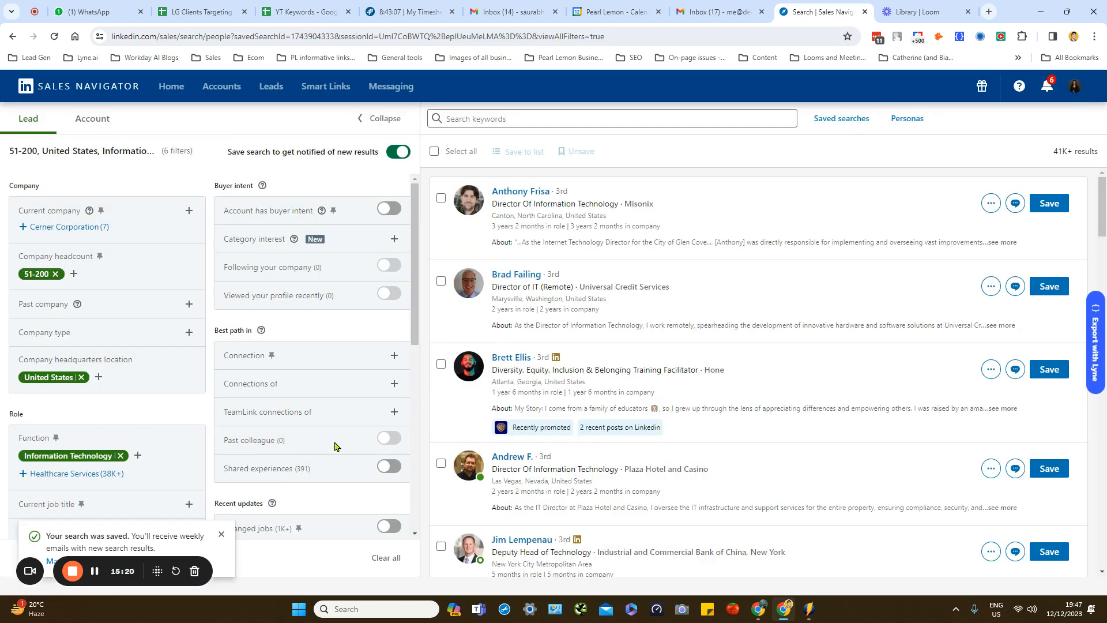